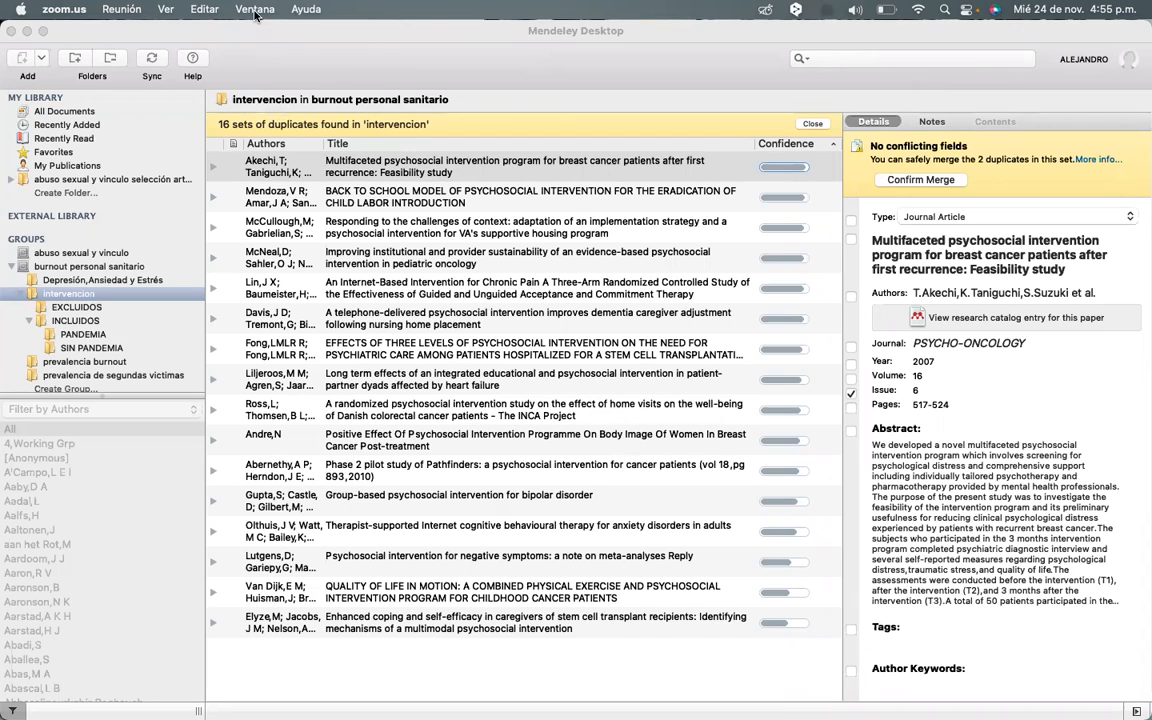
Step: Check the intervencion folder in the burnout personal sanitario group for duplicate documents
left_click(285, 67)
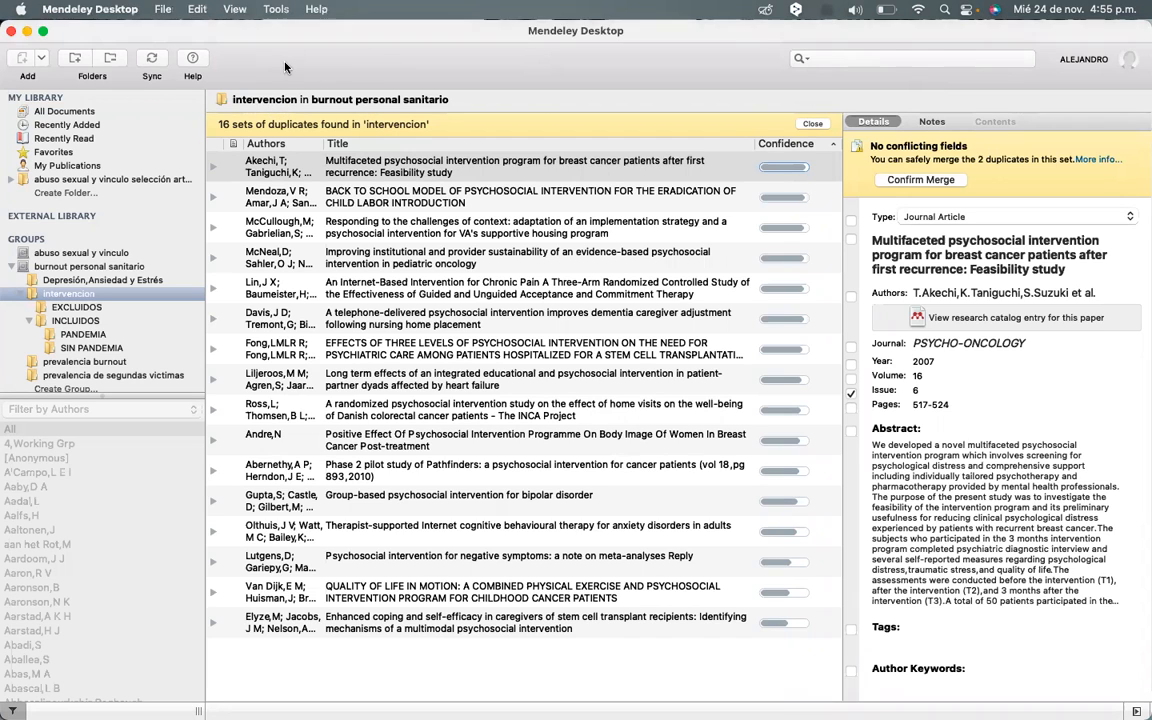
left_click(276, 9)
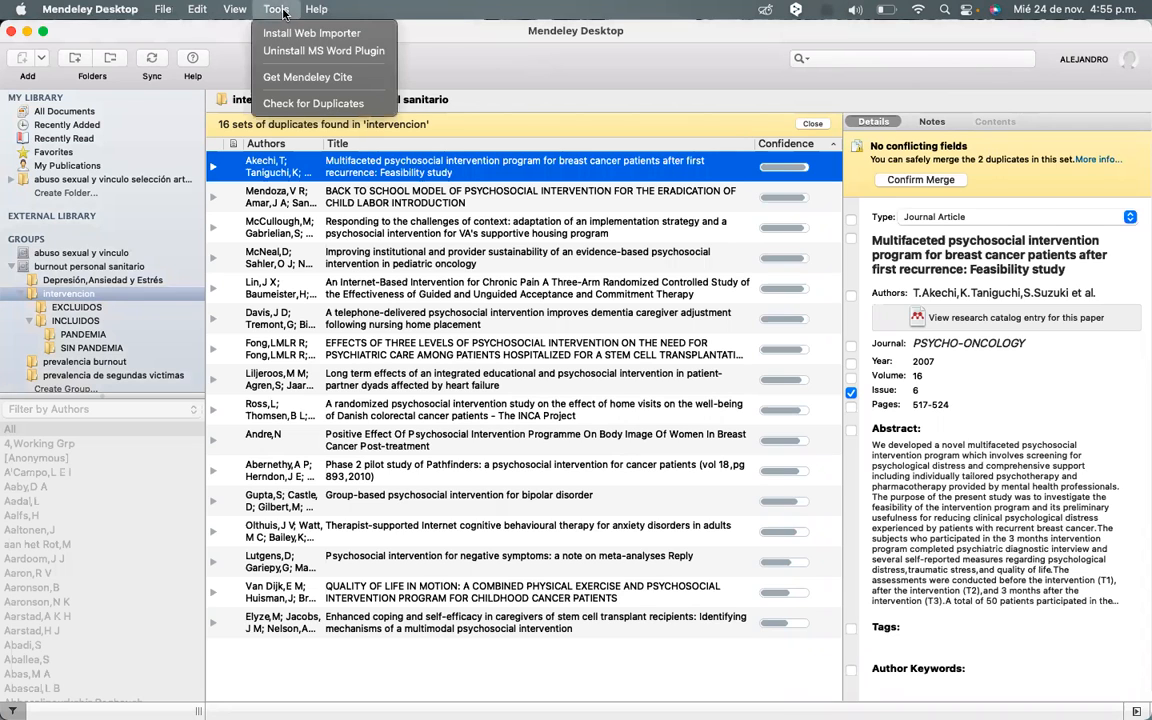
left_click(342, 104)
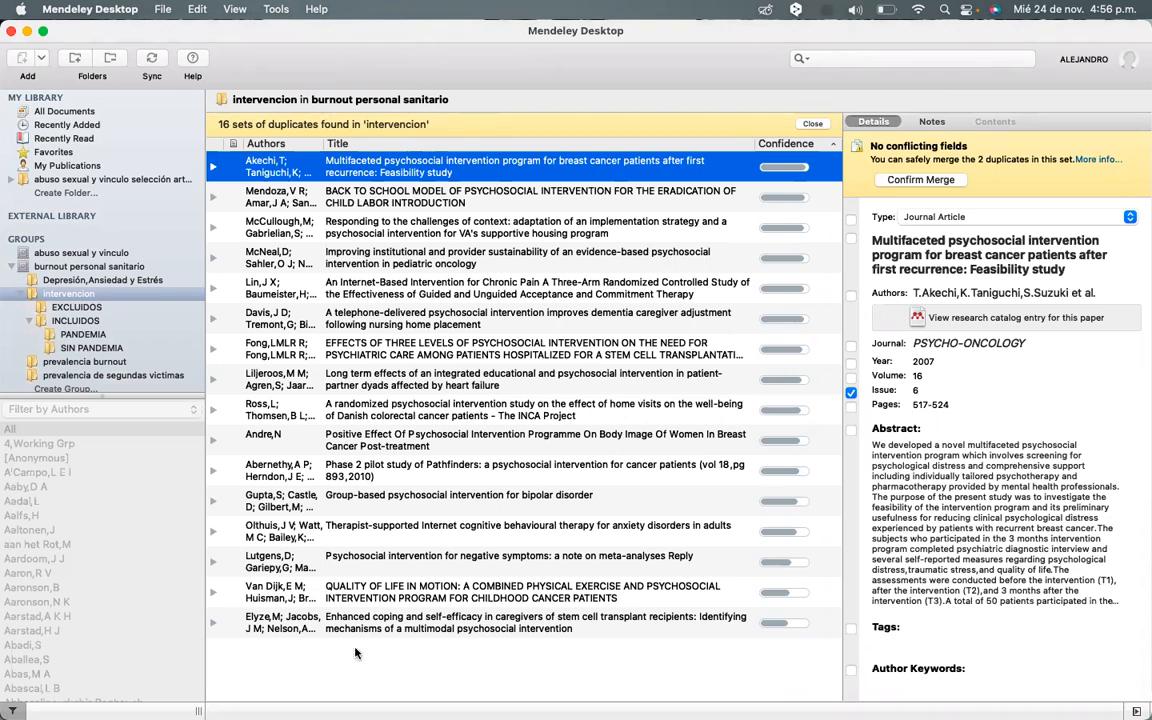
Step: Compare the duplicate entries in the set "Enhanced coping and self-efficacy in caregivers of stem cell transplant recipients", then collapse the set
left_click(290, 620)
scroll(380, 671, "down", 1)
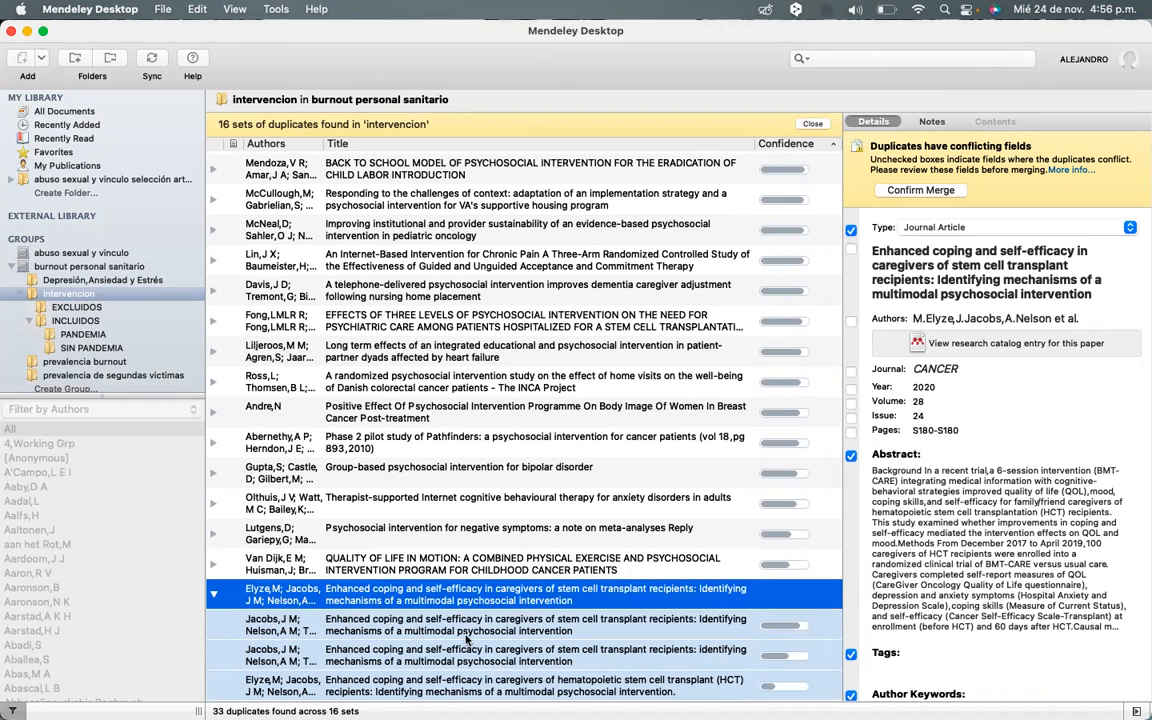
left_click(474, 628)
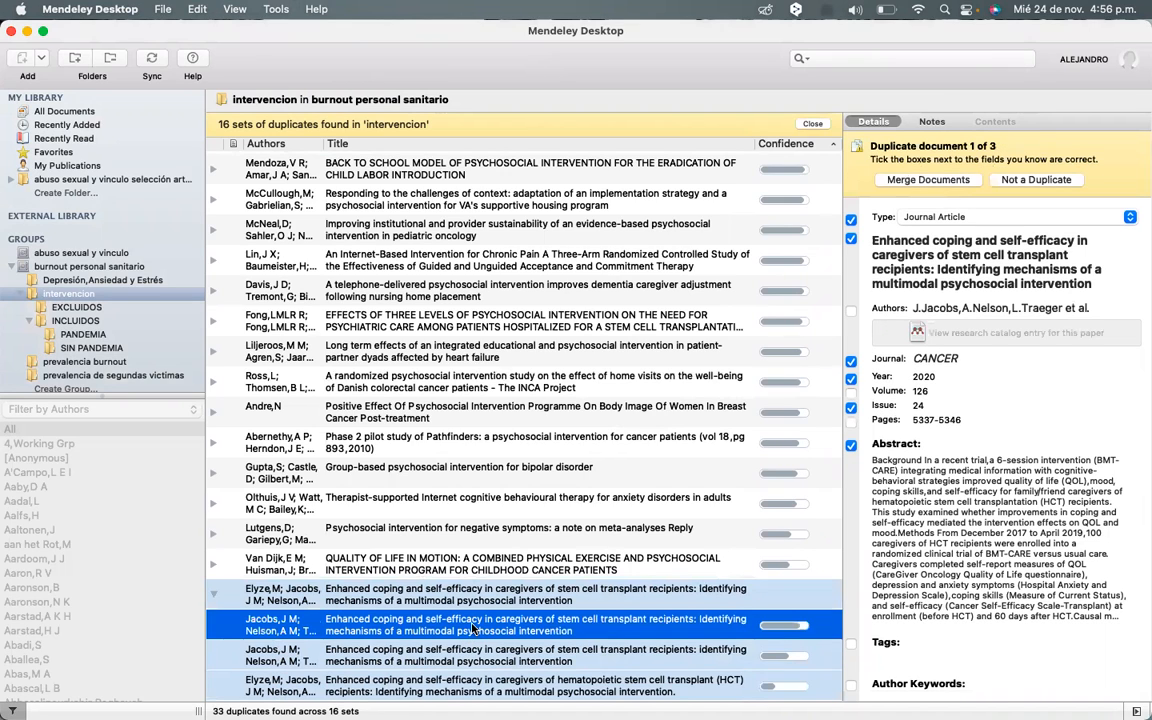
left_click(472, 655)
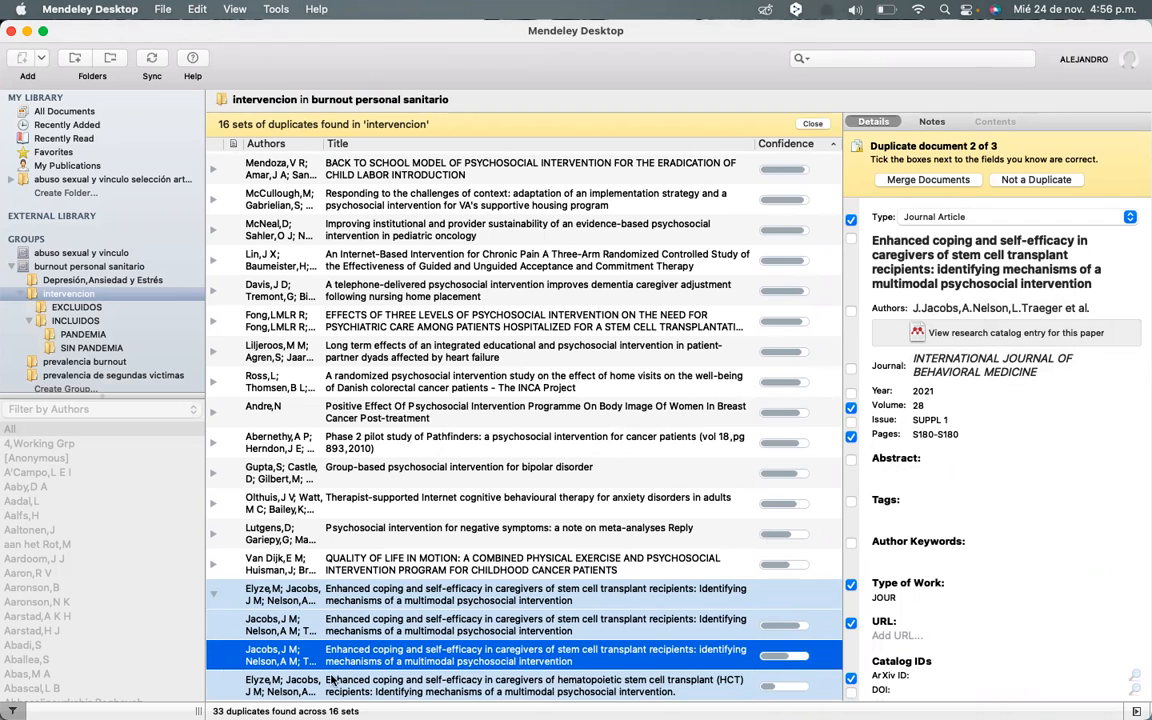
left_click(214, 596)
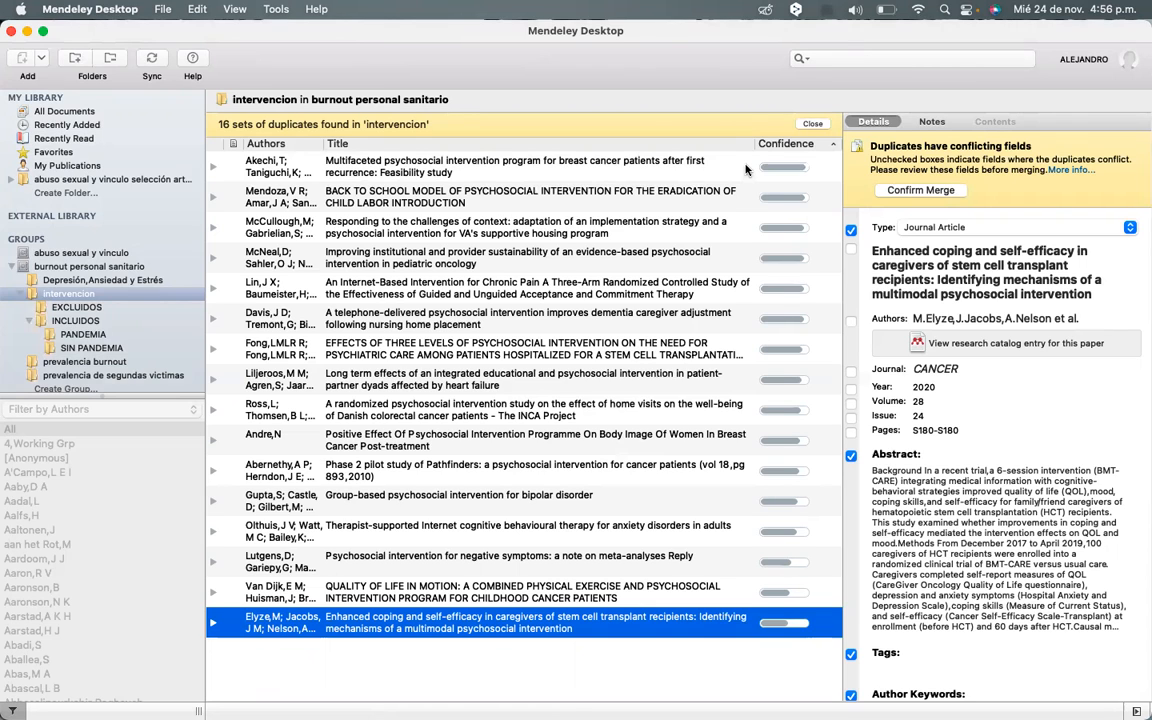
Step: Merge the first five duplicate sets in turn, from "Multifaceted psychosocial intervention program" through "An Internet-Based Intervention for Chronic Pain"
left_click(746, 113)
left_click(716, 175)
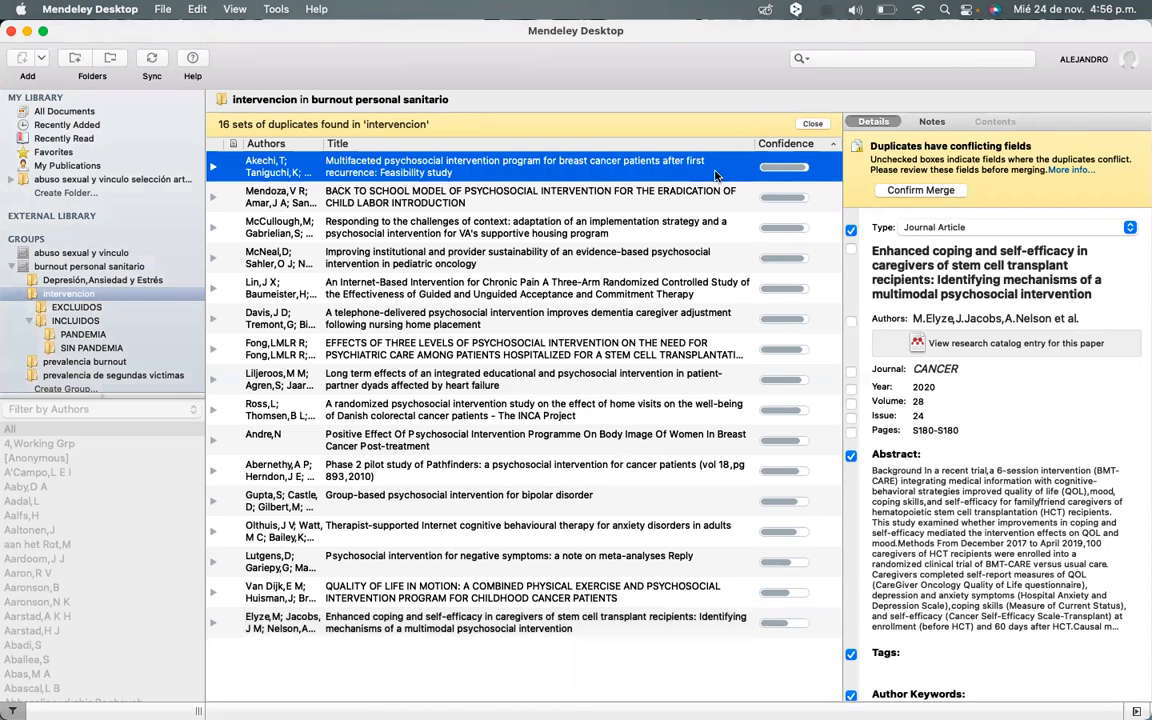
left_click(926, 192)
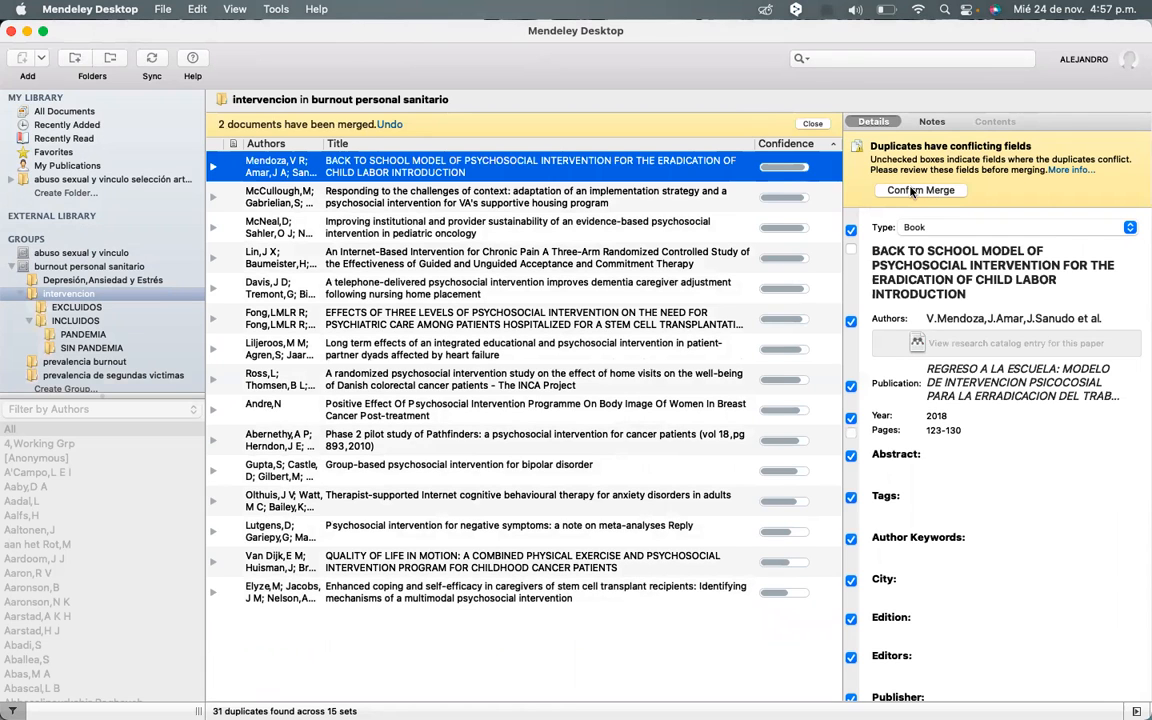
left_click(938, 192)
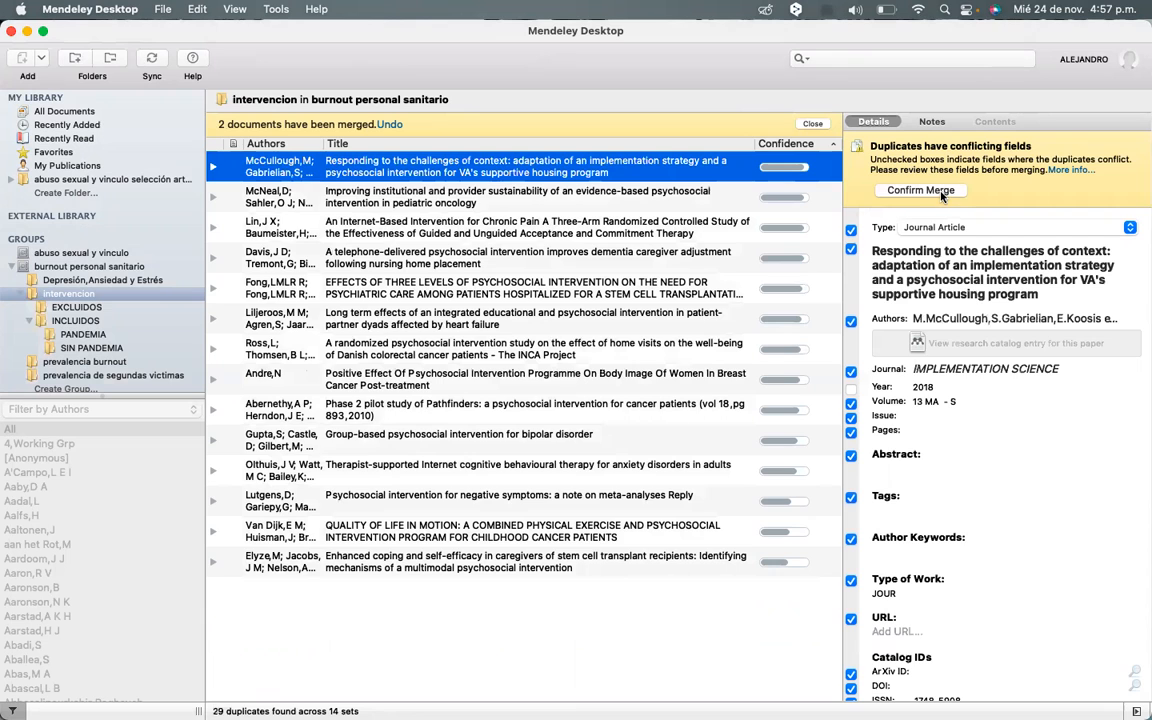
left_click(922, 191)
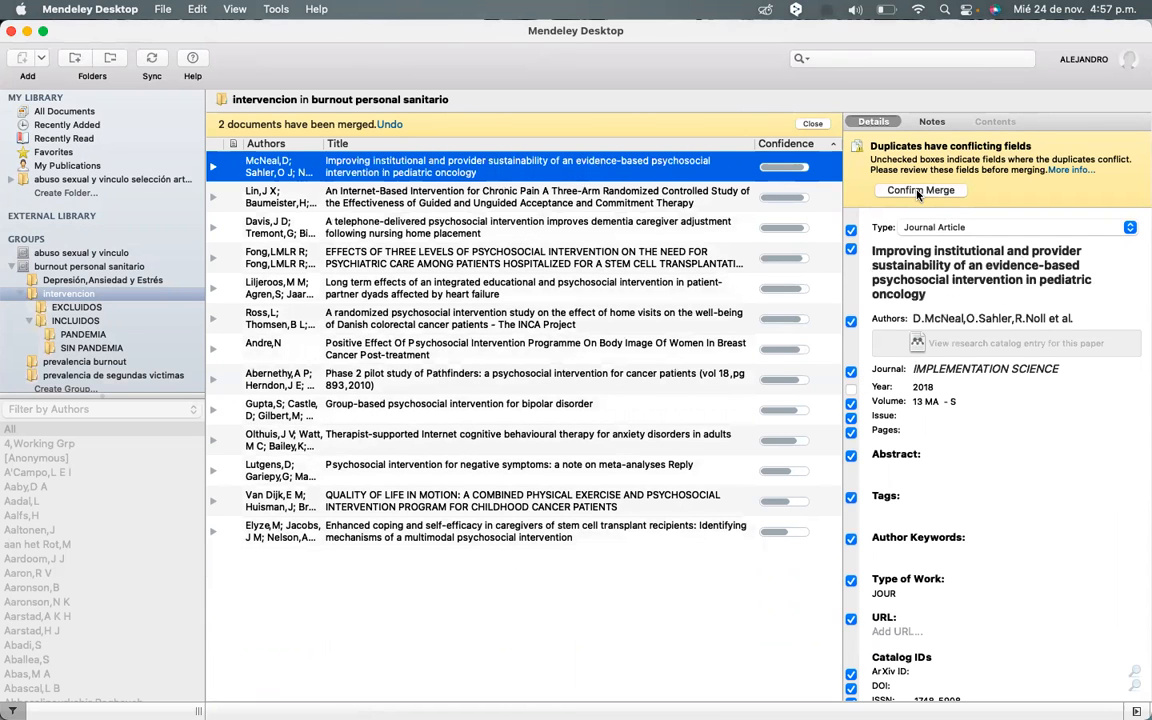
left_click(918, 191)
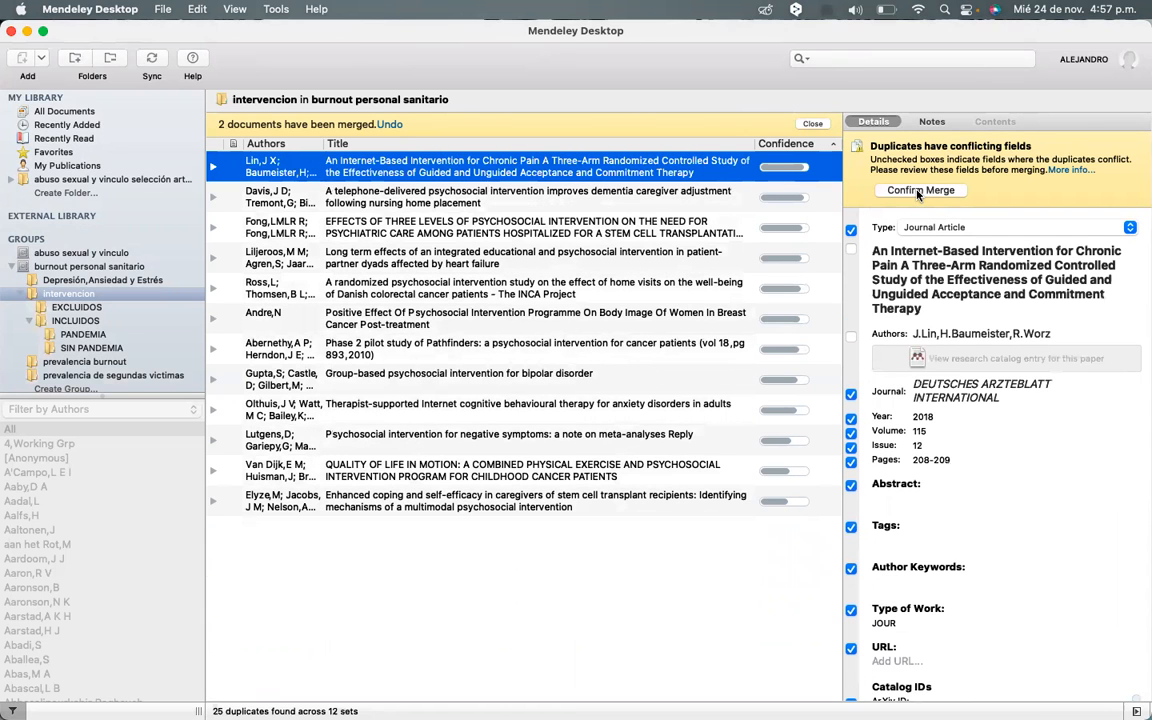
left_click(918, 191)
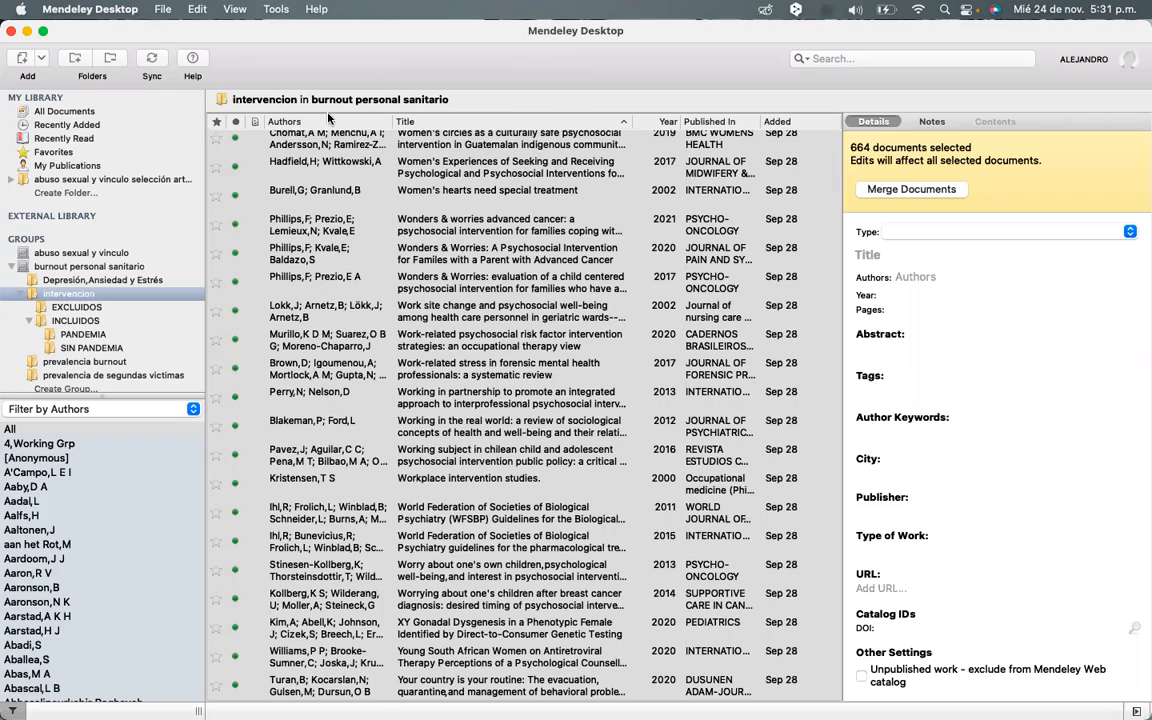
Step: View the details of the article "What Is (and What Is Not) the Meaning of Evidence-Based Psychosocial Intervention?" in the intervencion folder
scroll(368, 179, "up", 15)
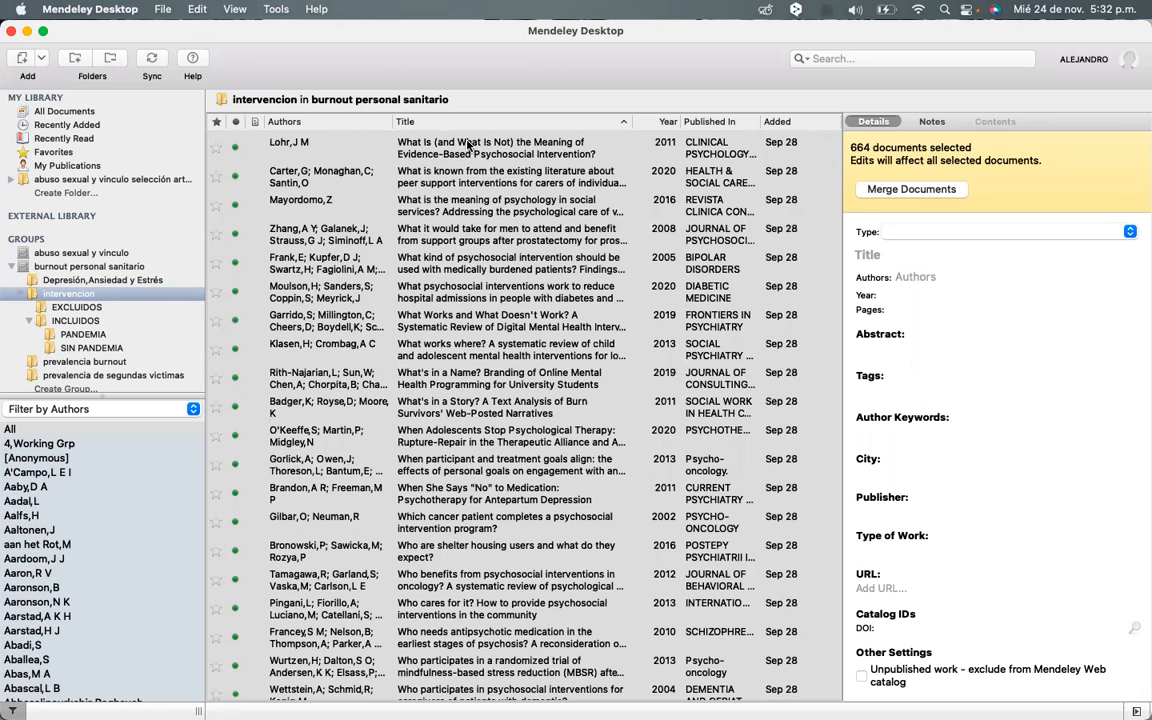
left_click(420, 155)
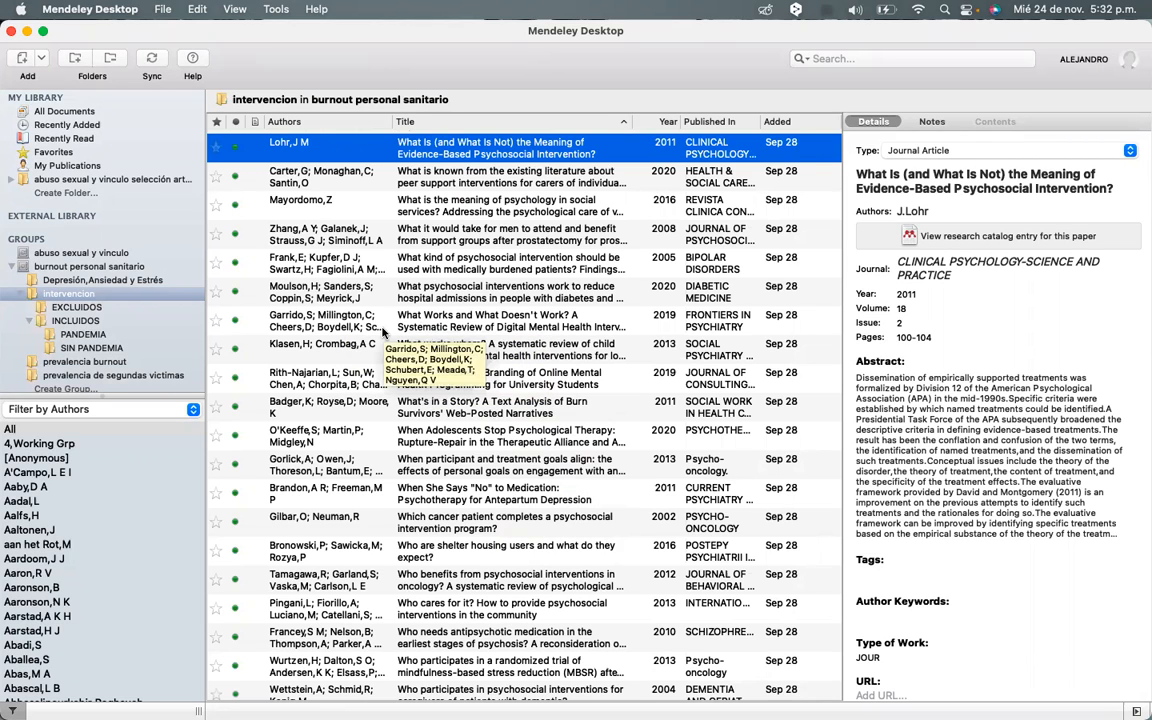
Step: Create a folder named "burnout e intervenciones" in the personal library
left_click(72, 113)
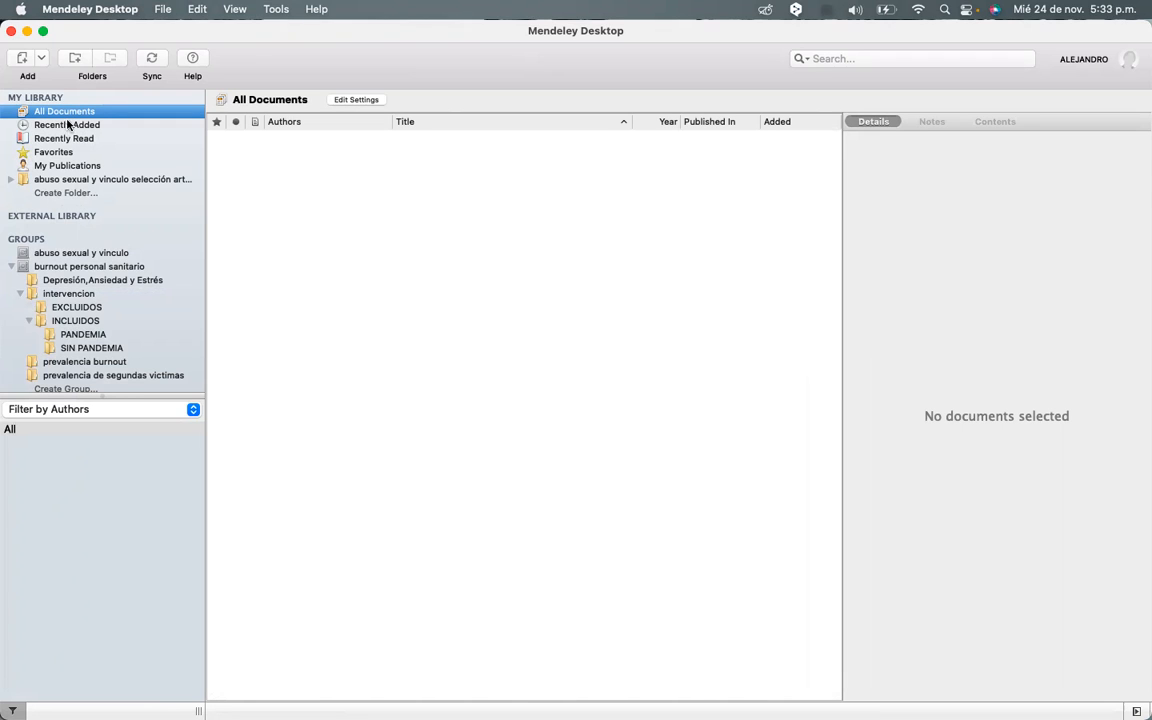
left_click(74, 60)
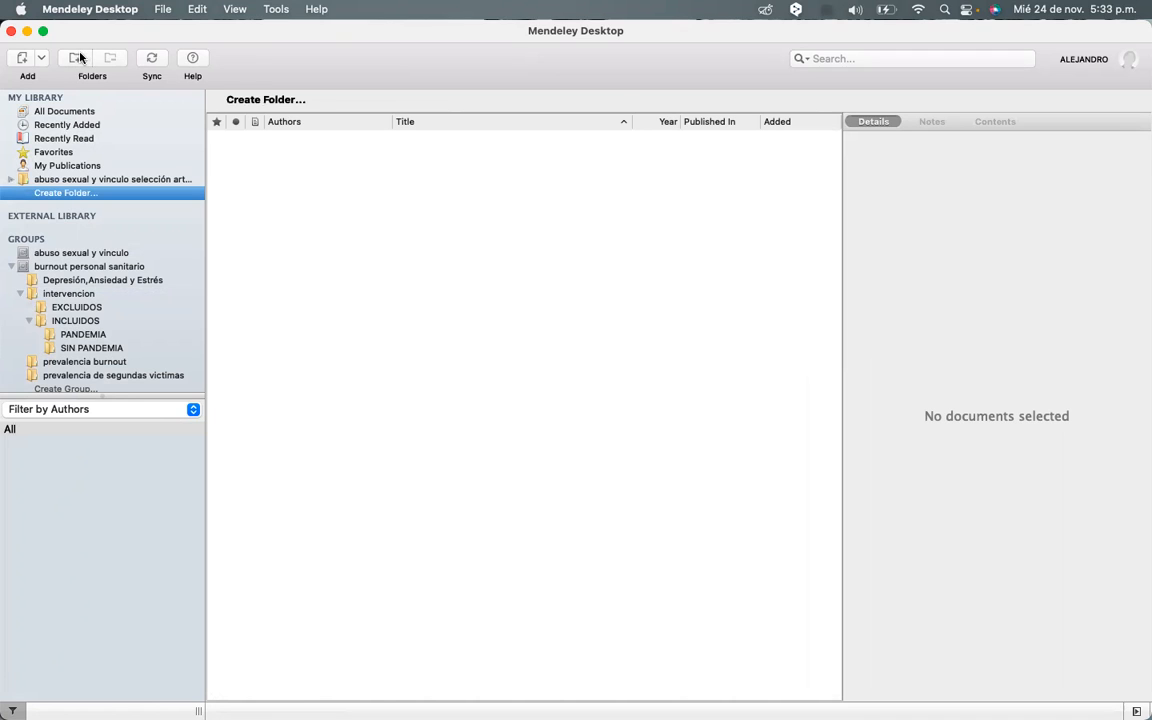
left_click(79, 194)
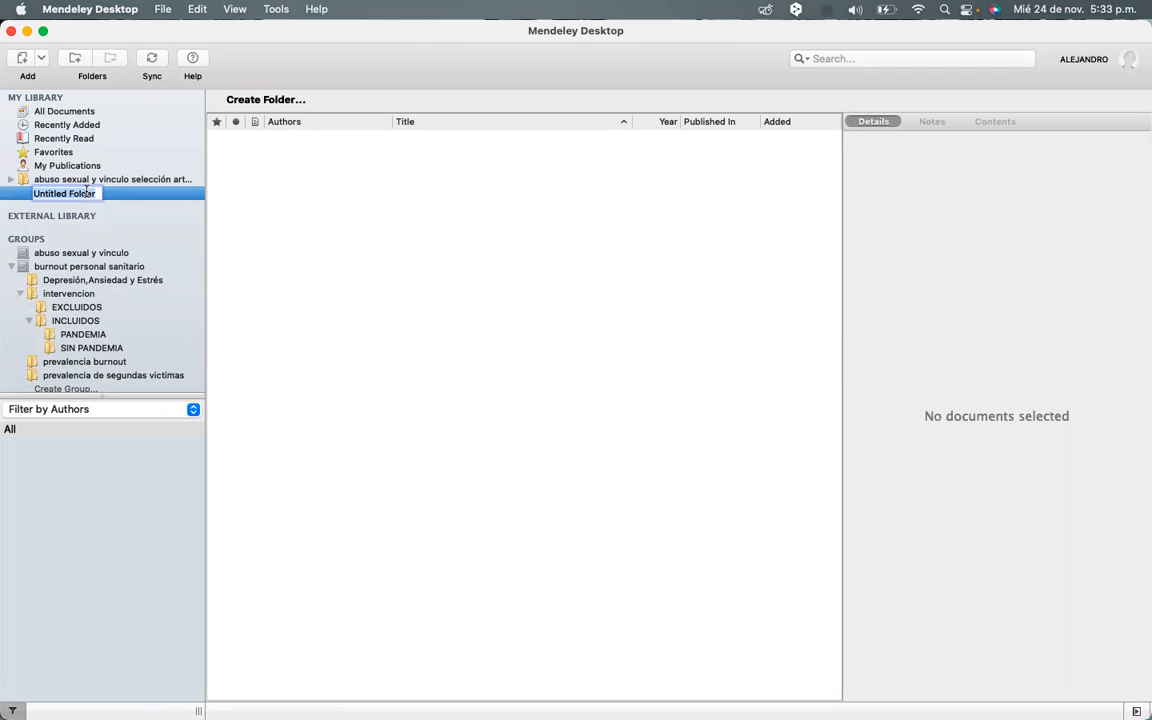
type("bur")
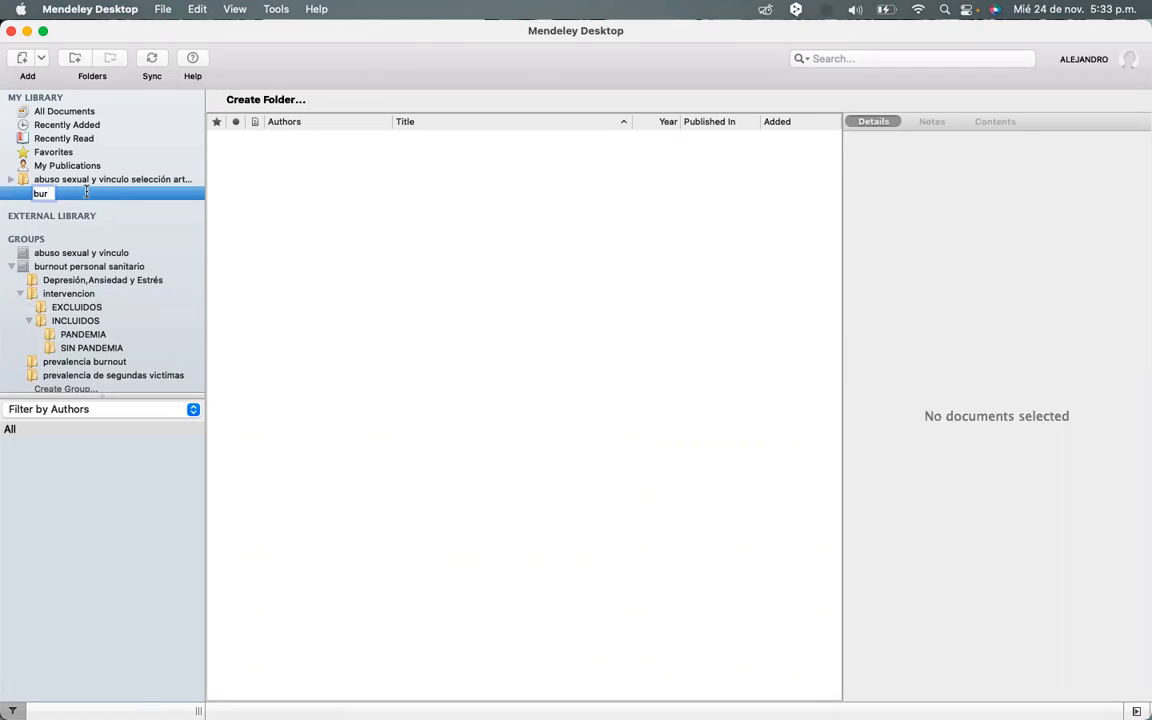
type("nout e inte")
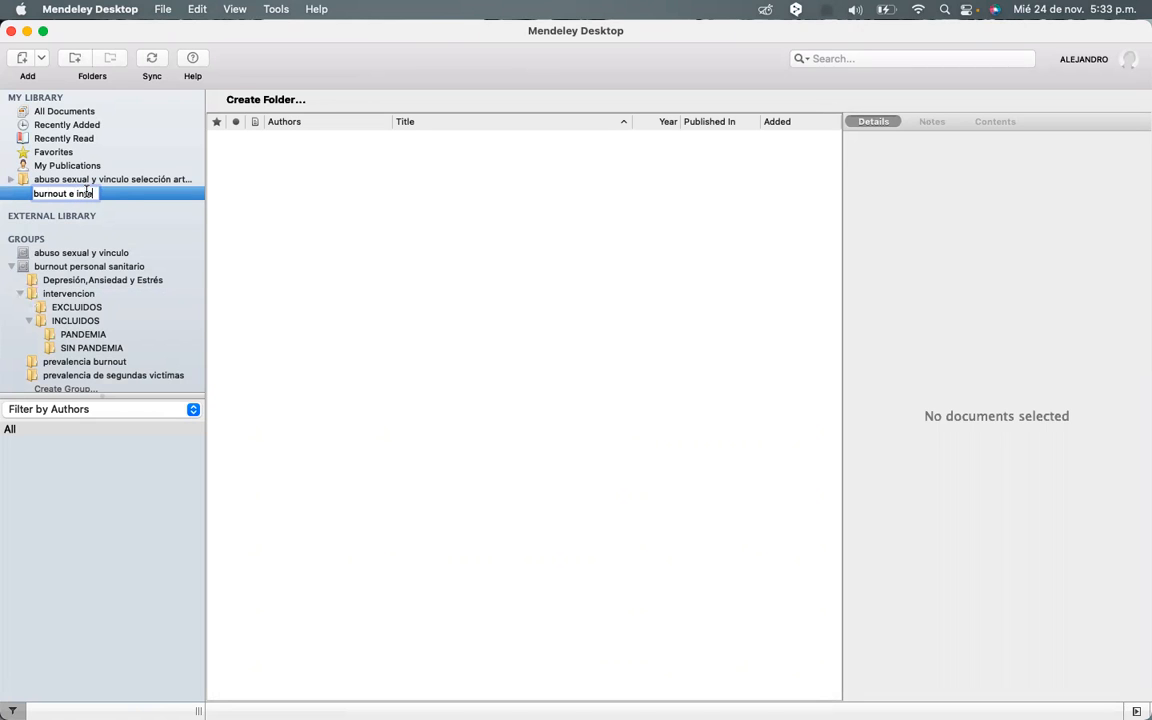
type("rvenciones")
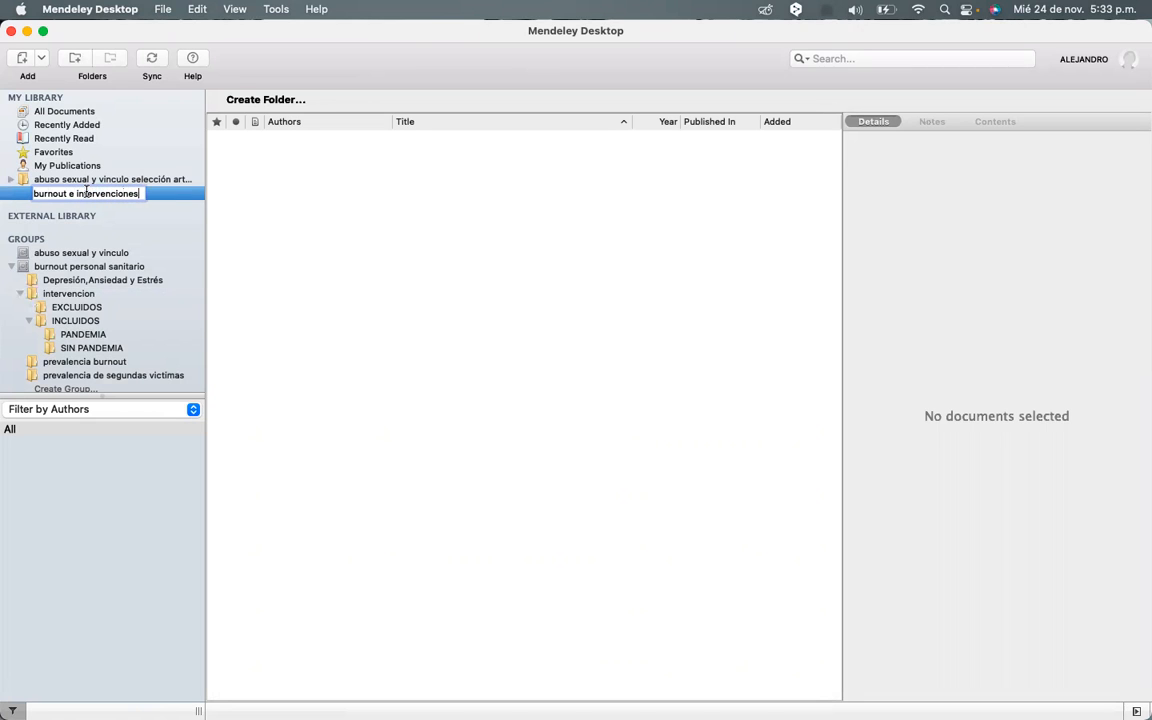
key("Return")
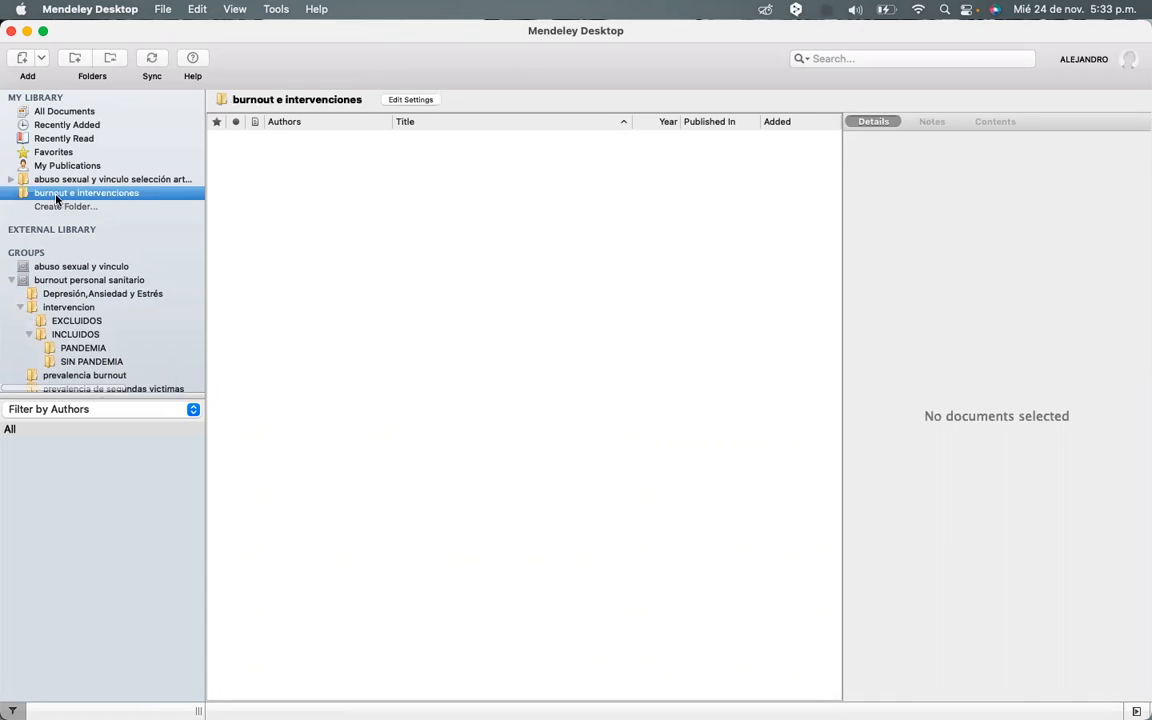
Step: Import the RIS file numbered 862 from Downloads into the "burnout e intervenciones" folder
left_click(75, 196)
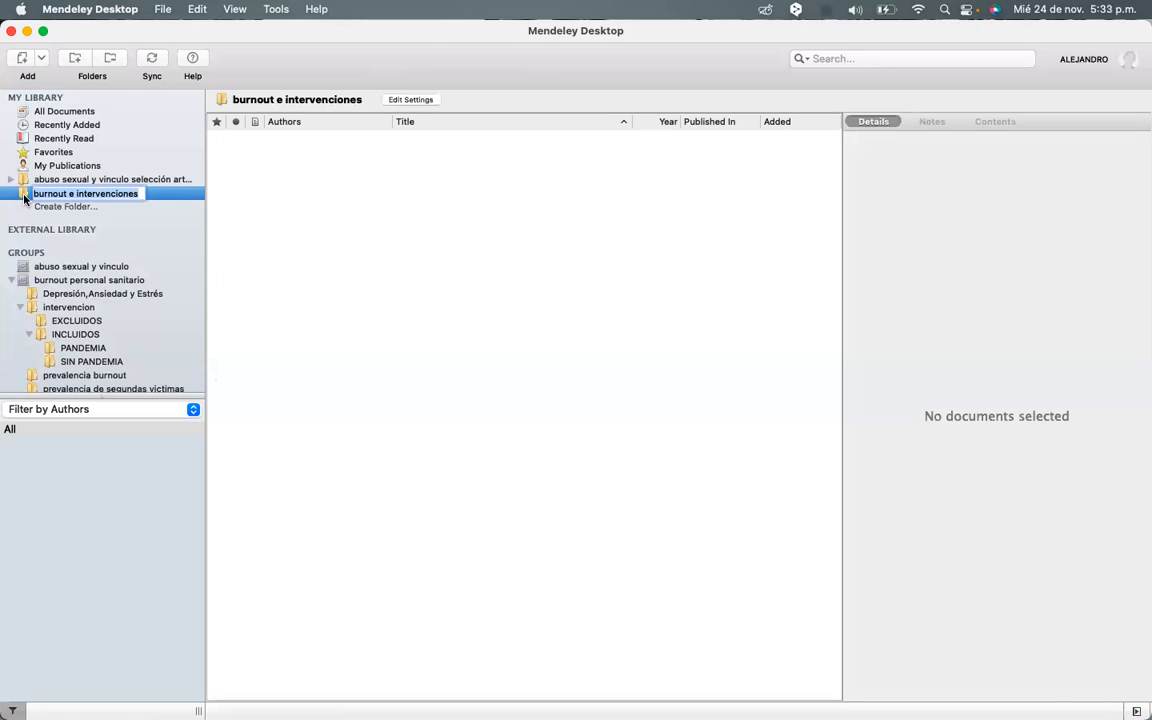
left_click(25, 61)
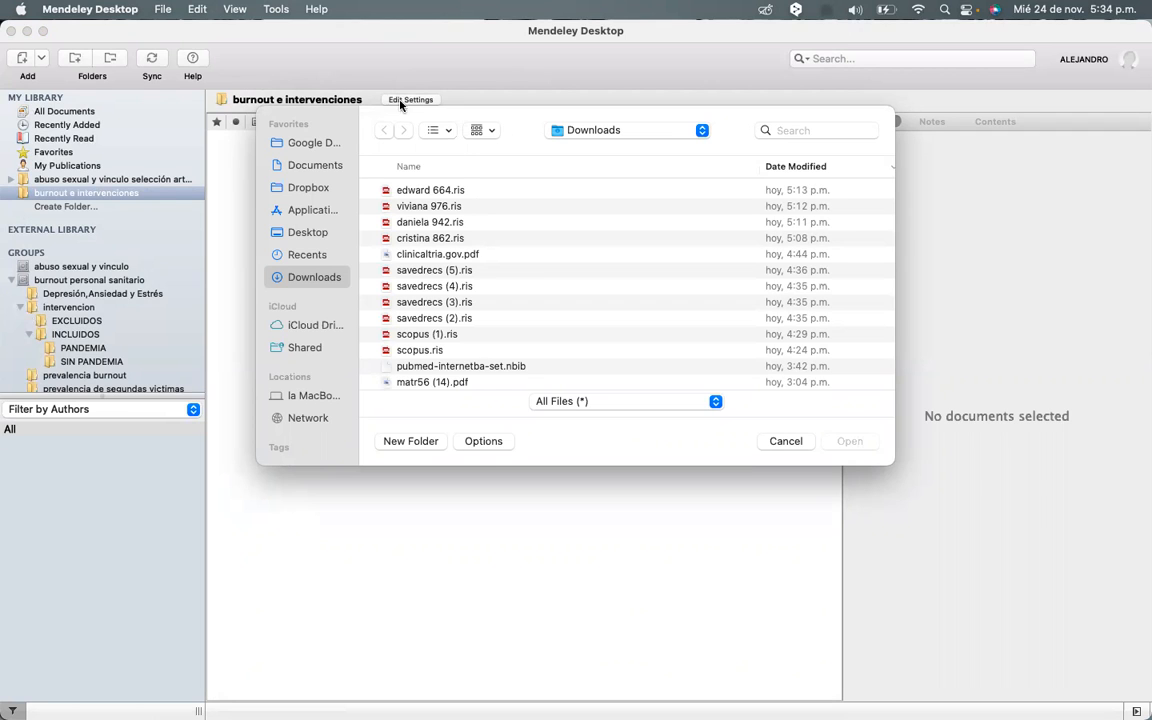
left_click_drag(510, 134, 460, 20)
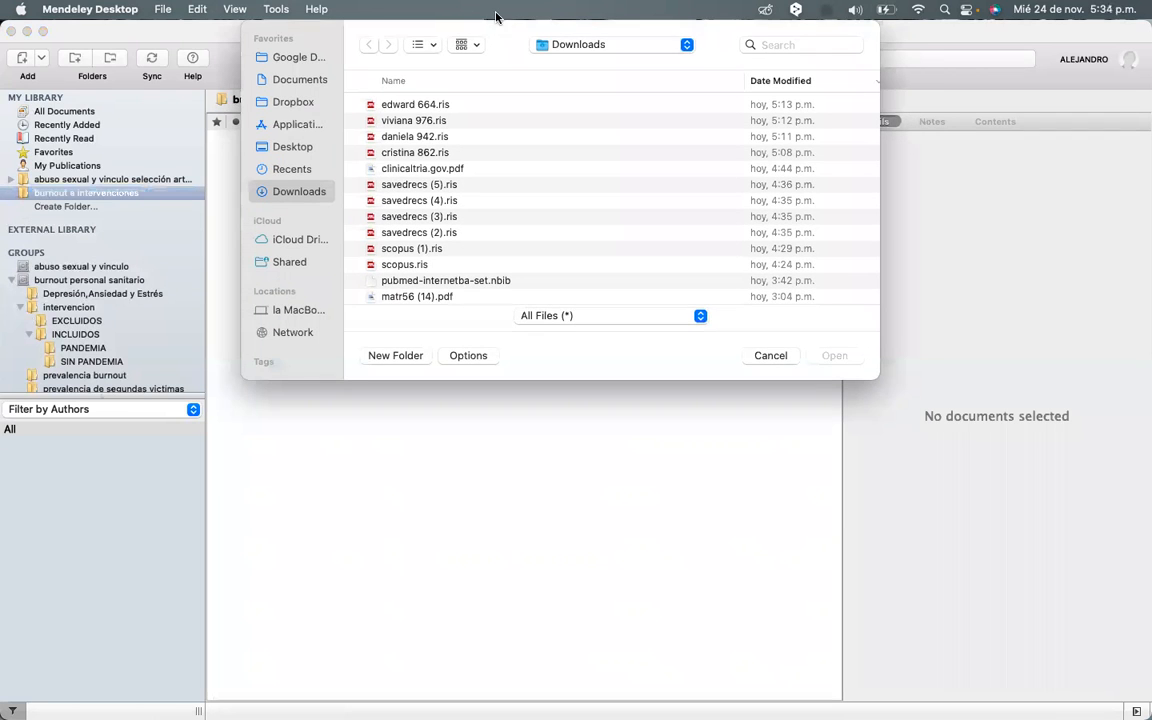
left_click(410, 153)
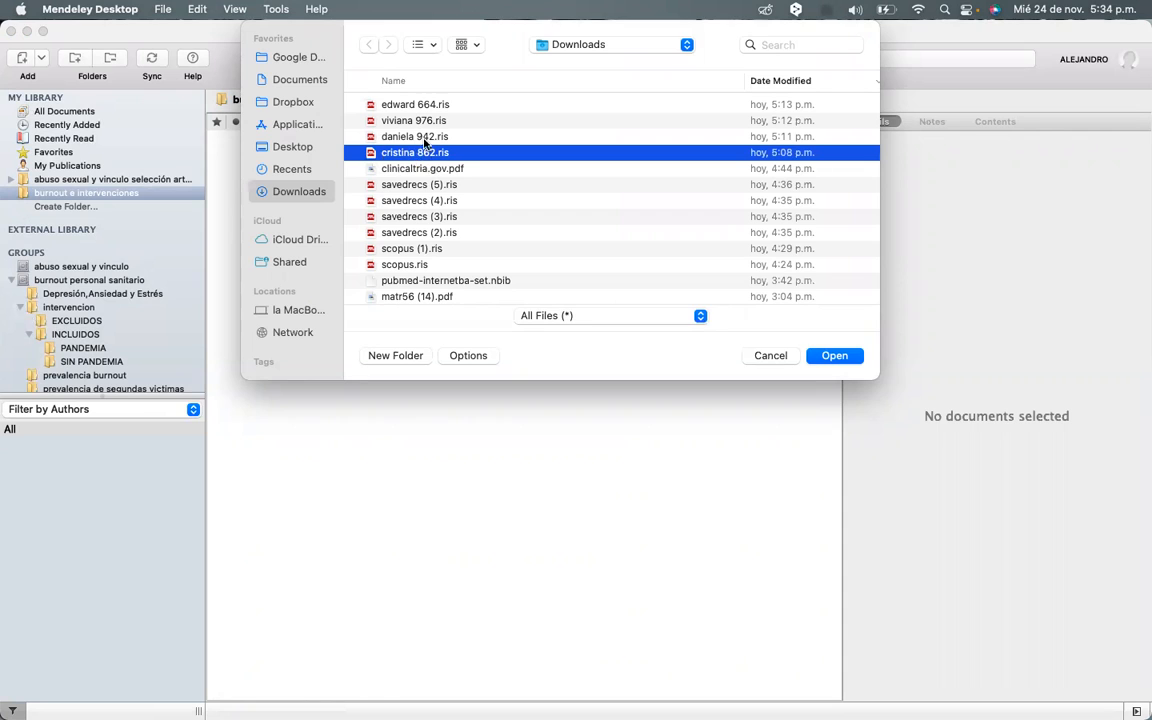
left_click(835, 356)
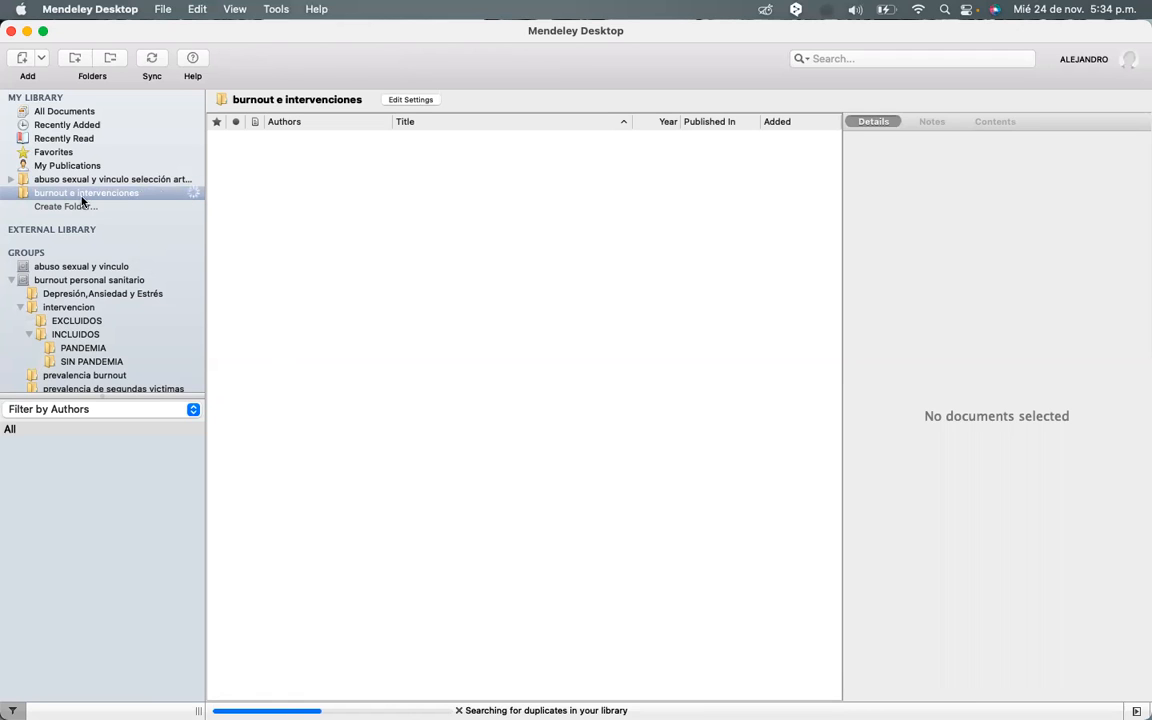
Step: Create a subfolder named "INCLUIDOS" inside the "burnout e intervenciones" folder
left_click(26, 196)
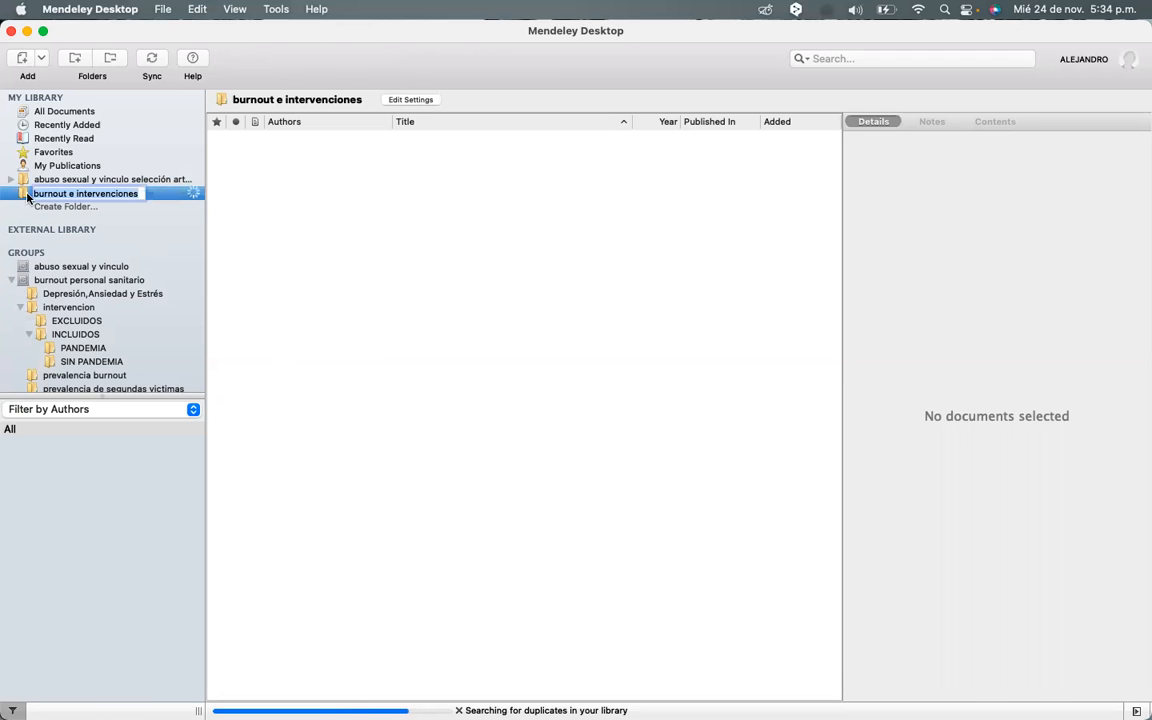
left_click(75, 59)
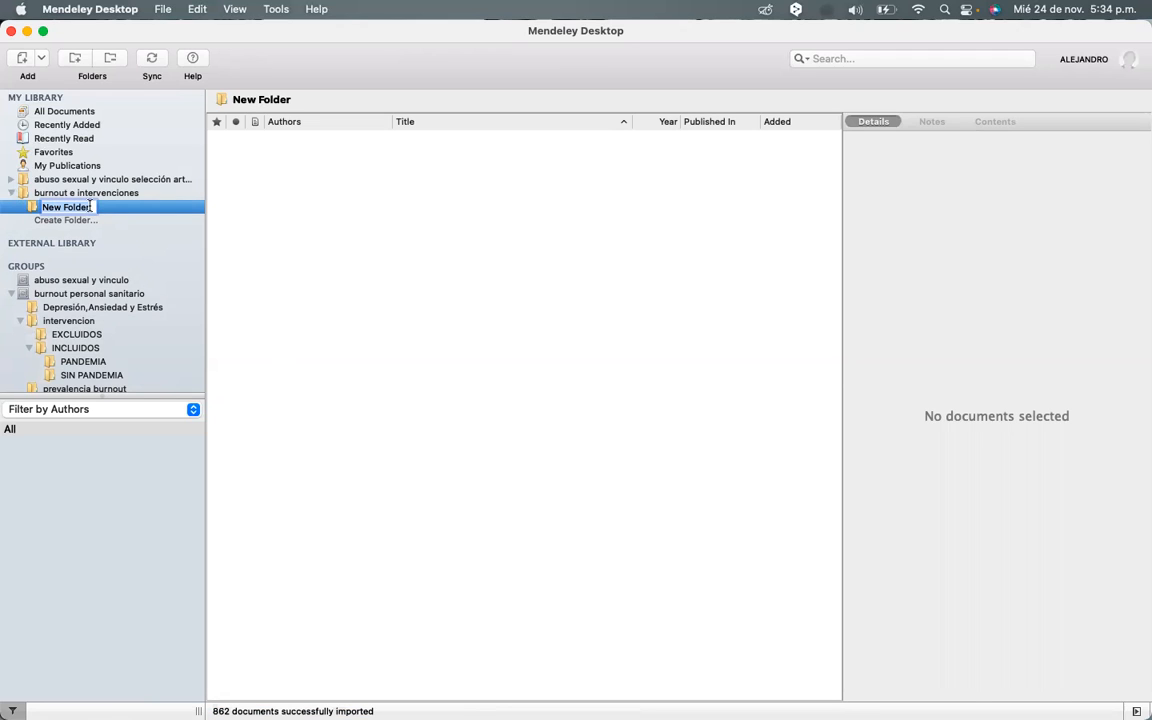
type("INCLUIDOS")
left_click(60, 191)
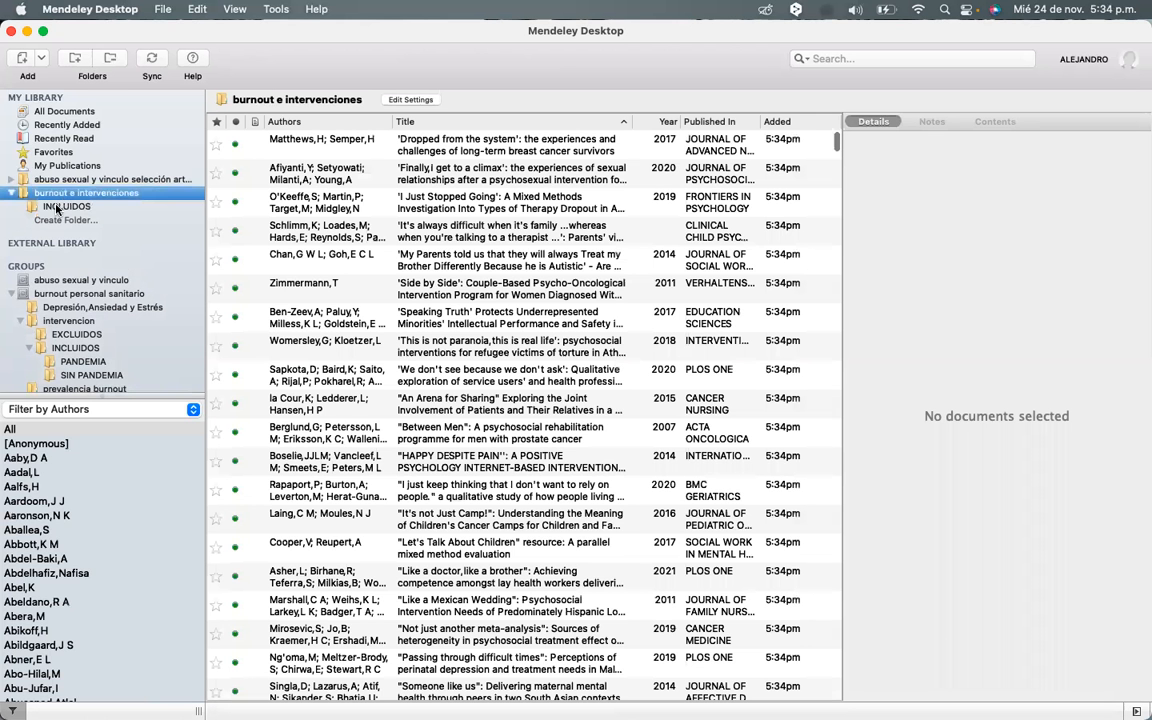
Step: Create a subfolder named "PANDEMIA" inside the library's INCLUIDOS folder
left_click(57, 207)
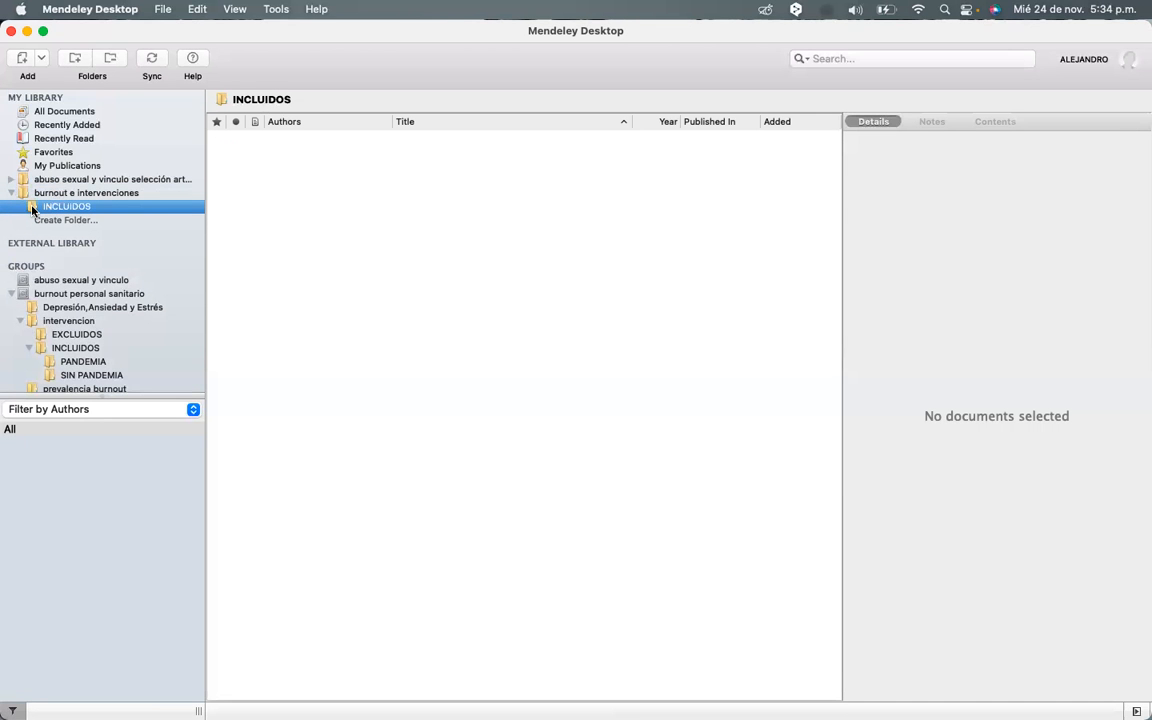
double_click(33, 209)
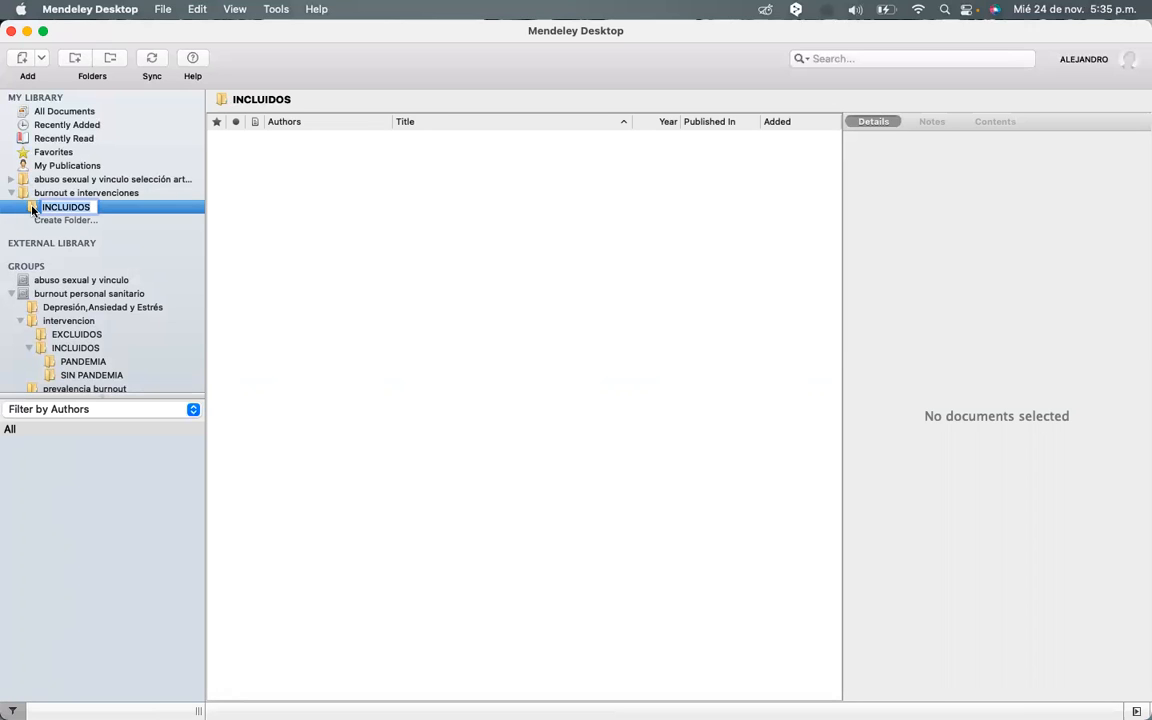
left_click(73, 60)
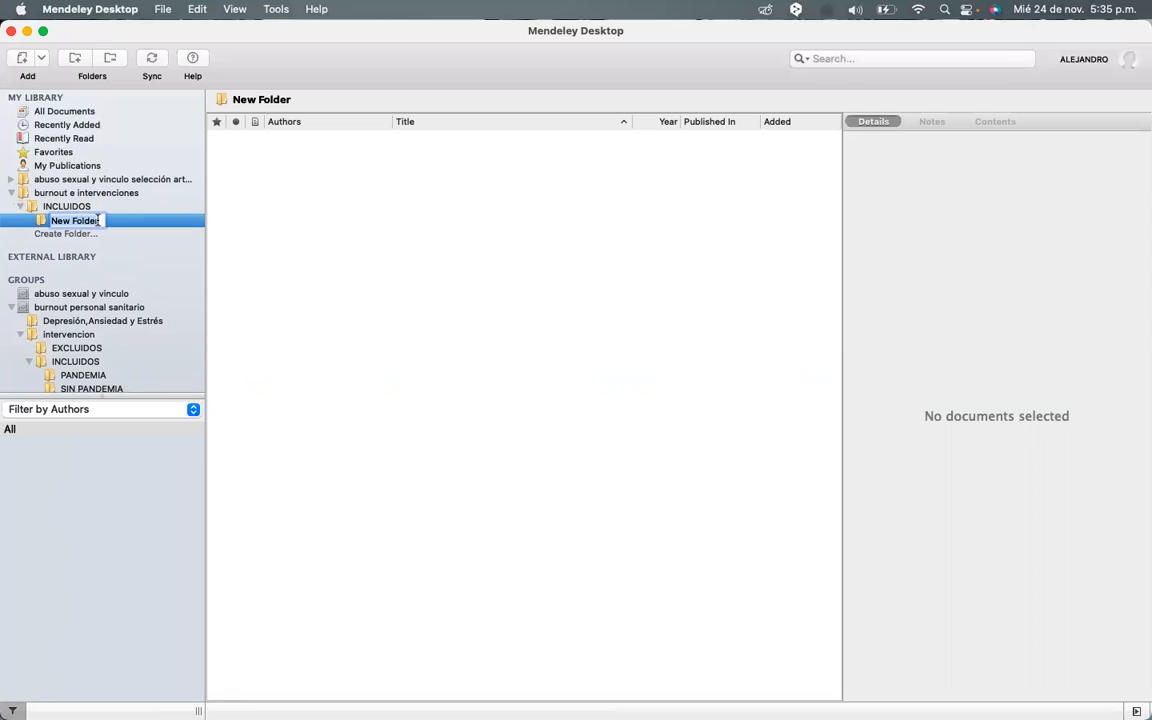
type("PA")
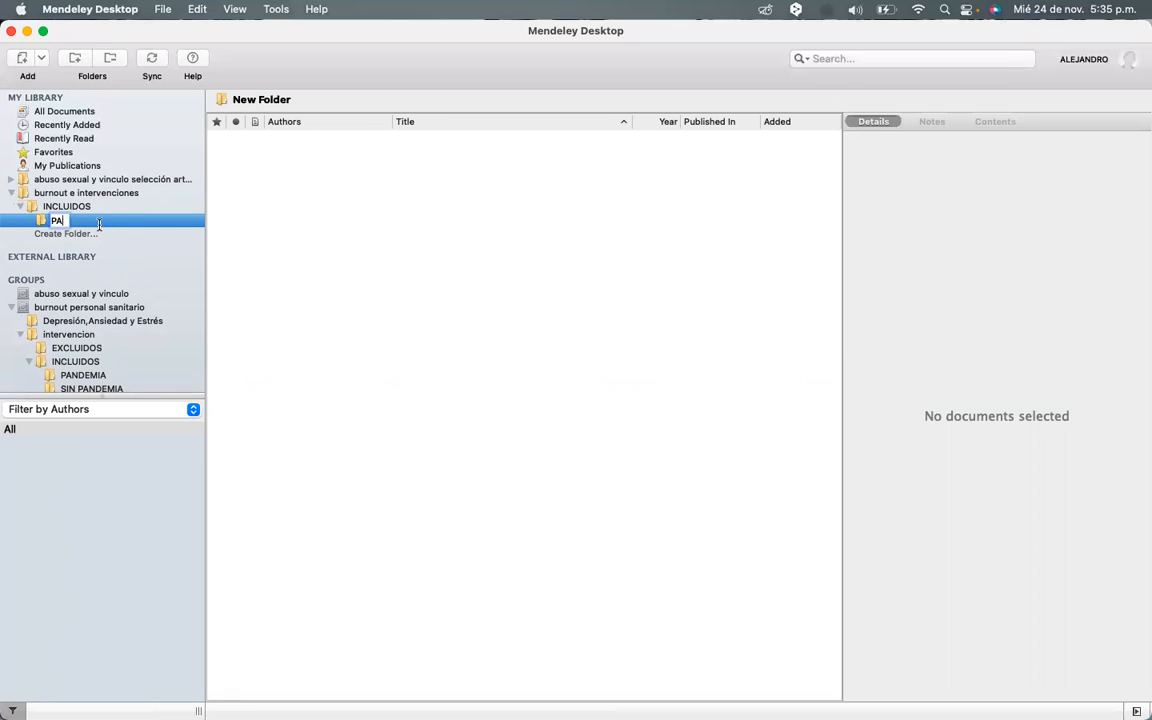
type("NDEMIA")
left_click(67, 207)
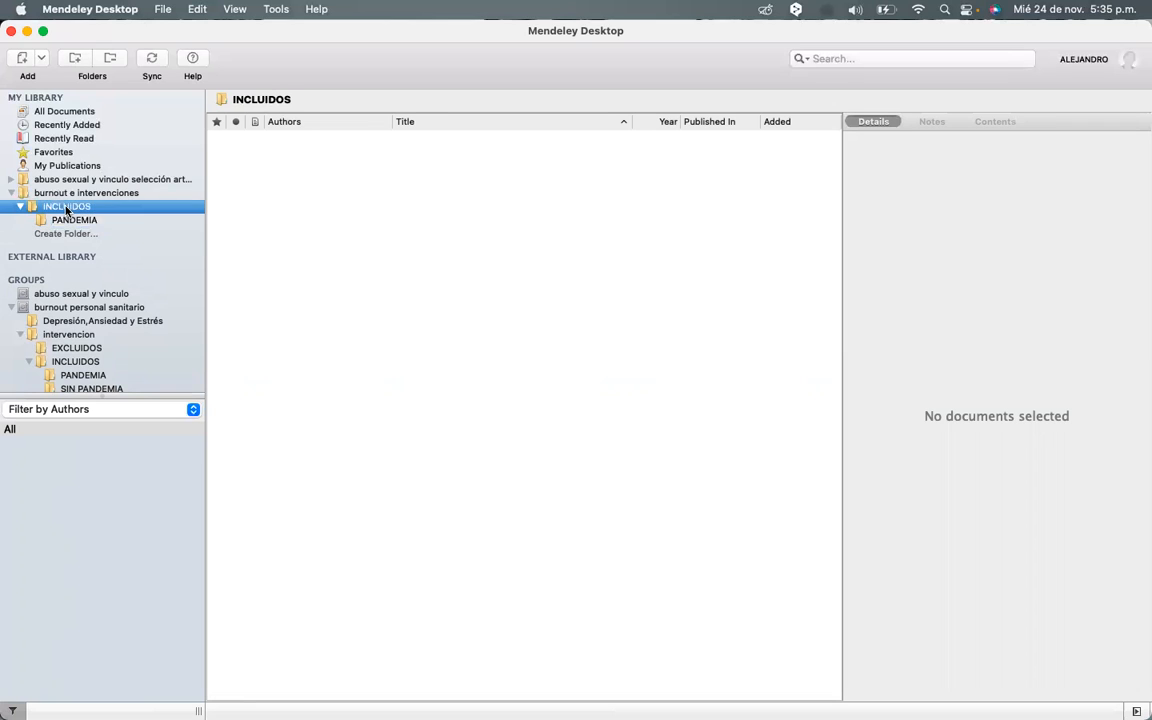
Step: Create a subfolder named "SIN PANDEMIA" inside the library's INCLUIDOS folder
left_click(76, 59)
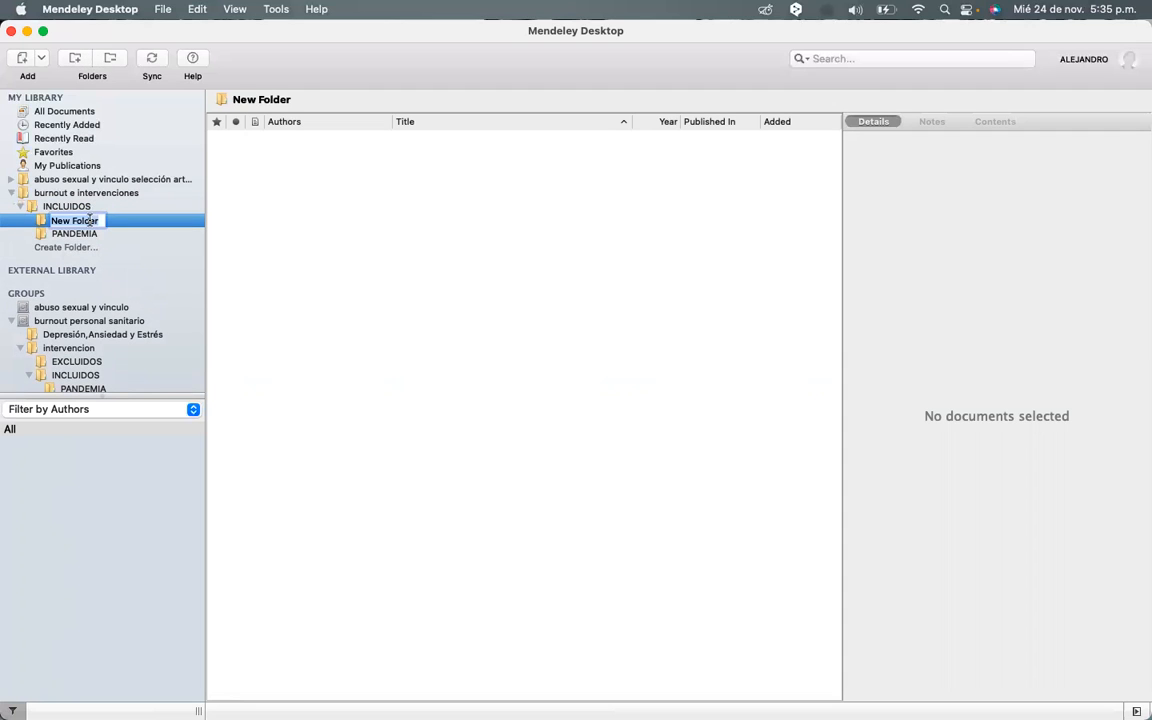
type("SIN PANDEMIA")
left_click(83, 233)
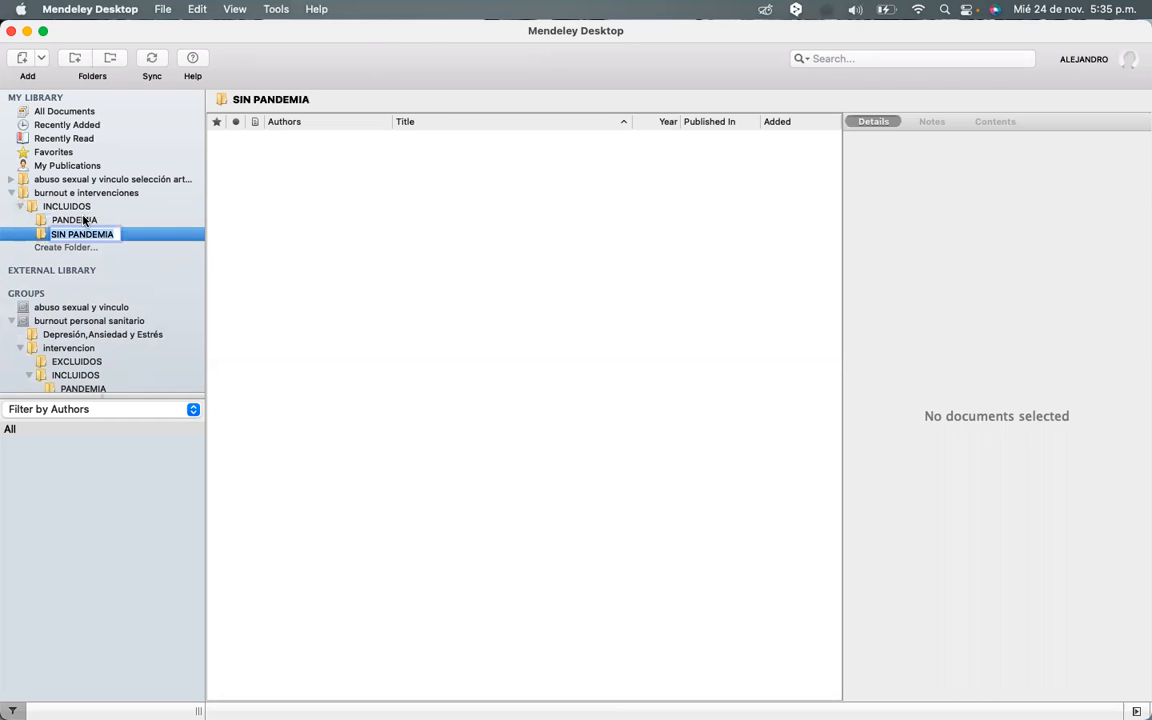
left_click(84, 208)
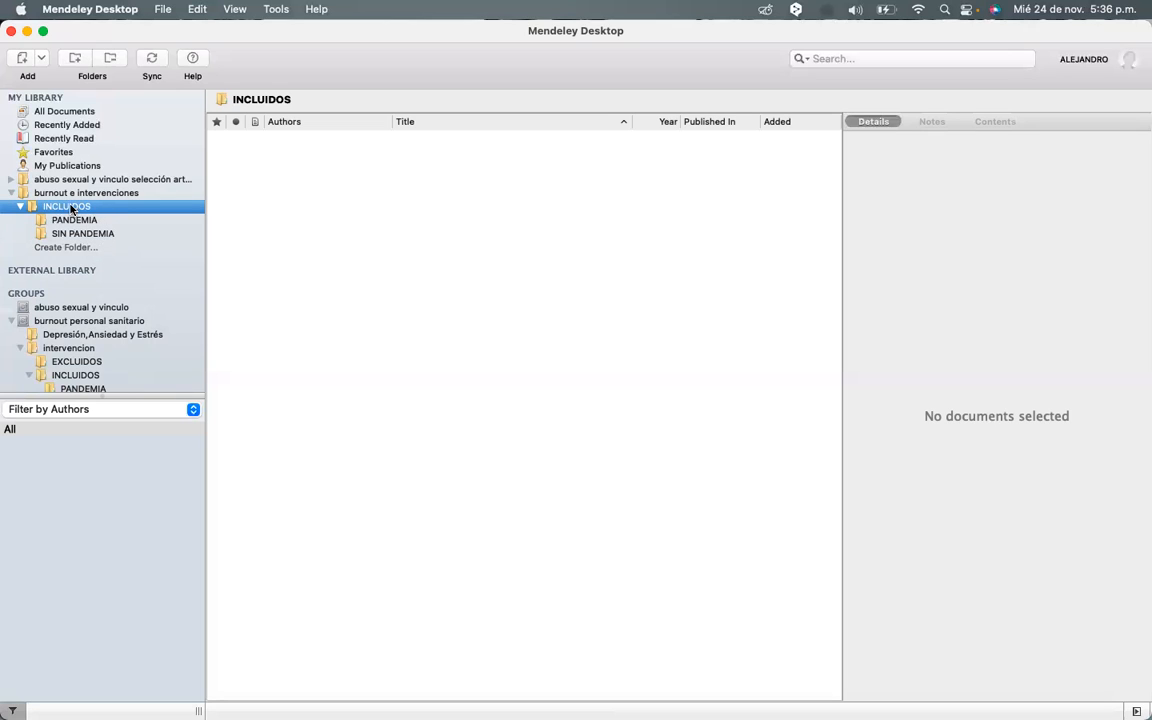
Step: Review the details and notes of the article "'Dropped from the system'" in "burnout e intervenciones", widening the details pane to read its abstract
left_click(97, 194)
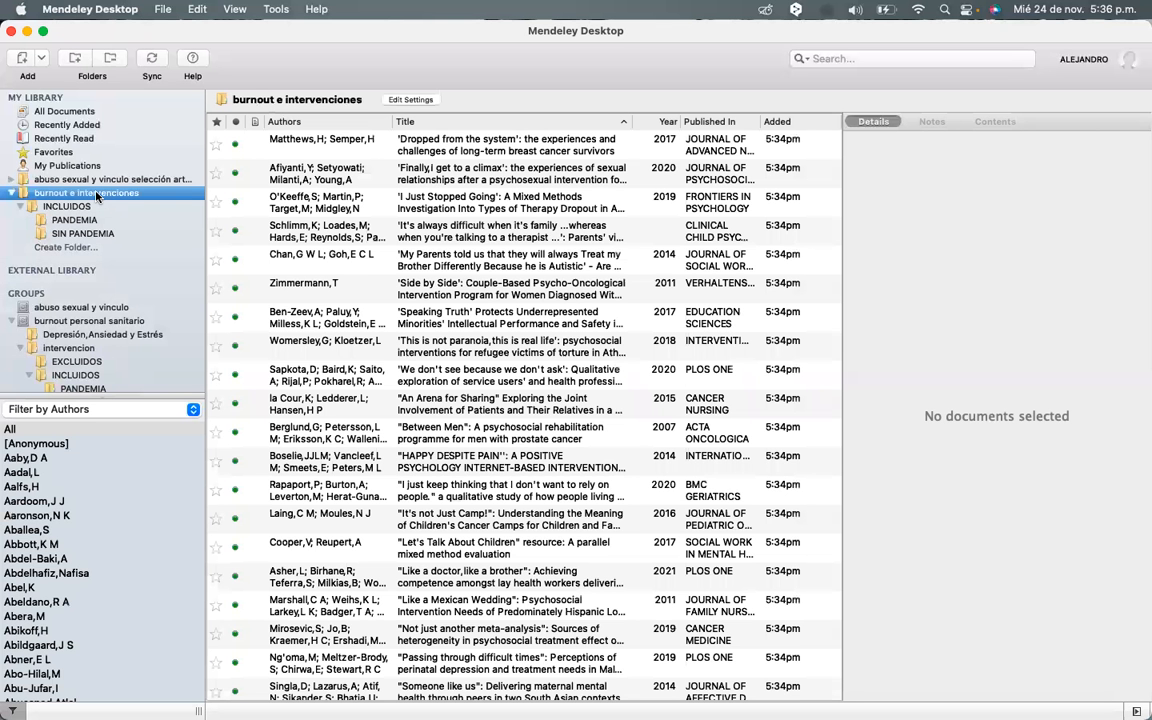
left_click(344, 147)
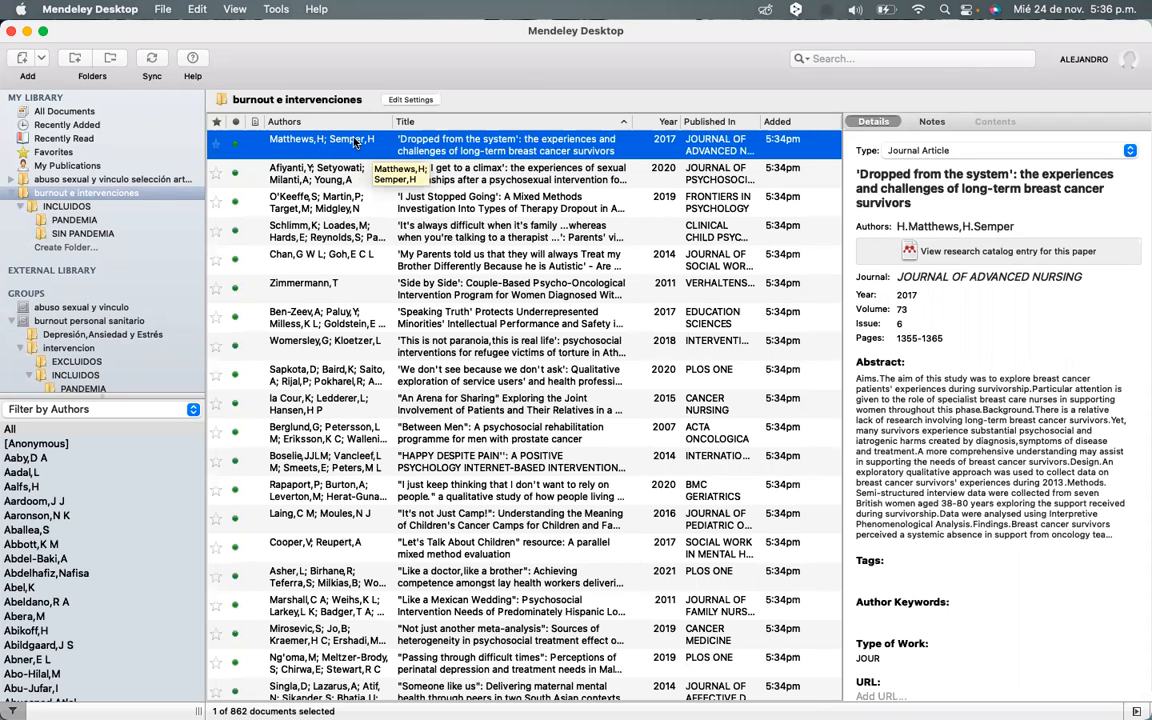
left_click(932, 122)
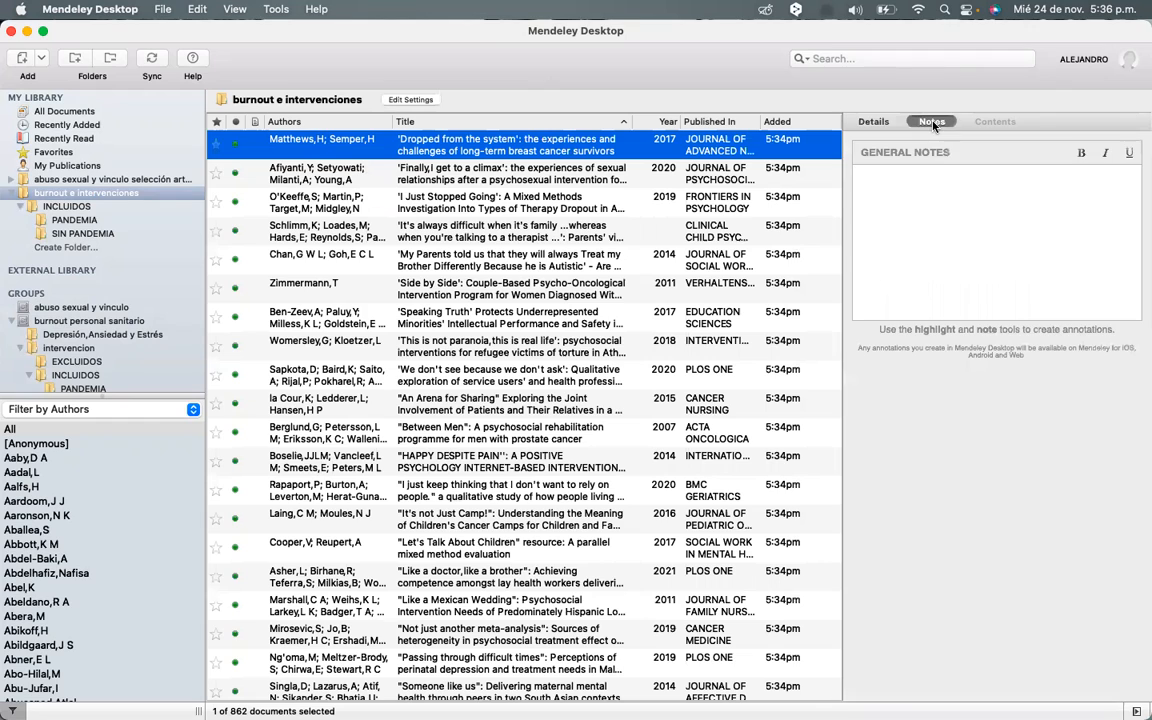
left_click(910, 181)
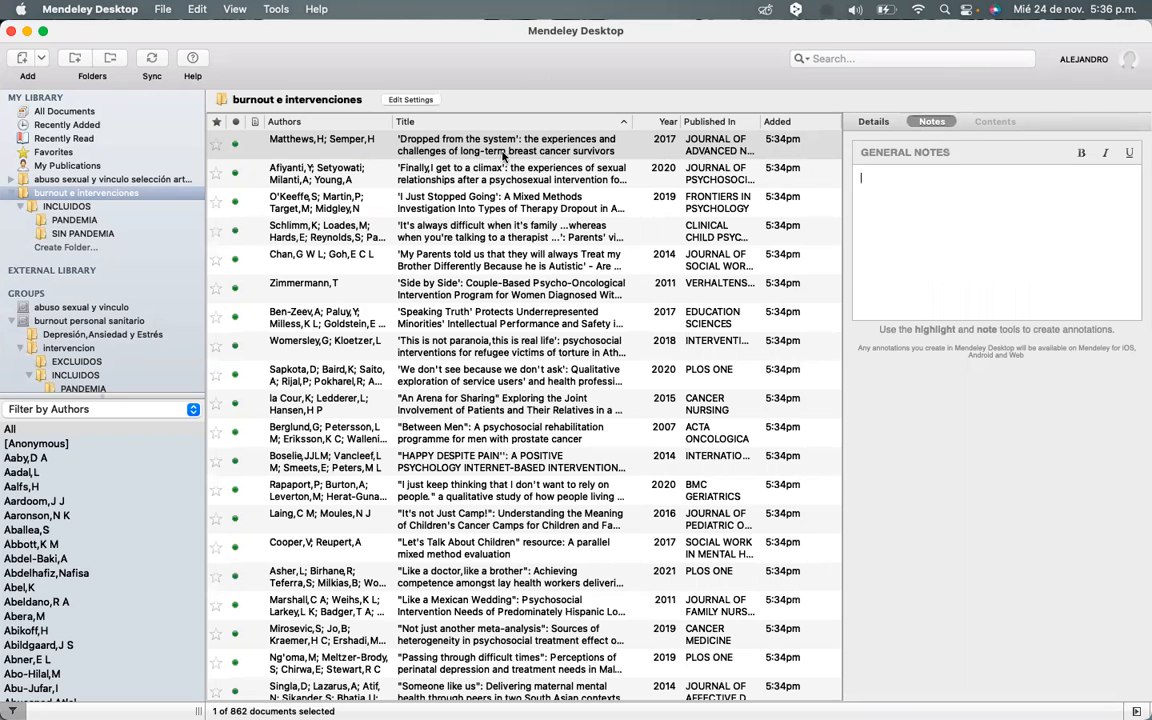
left_click(873, 121)
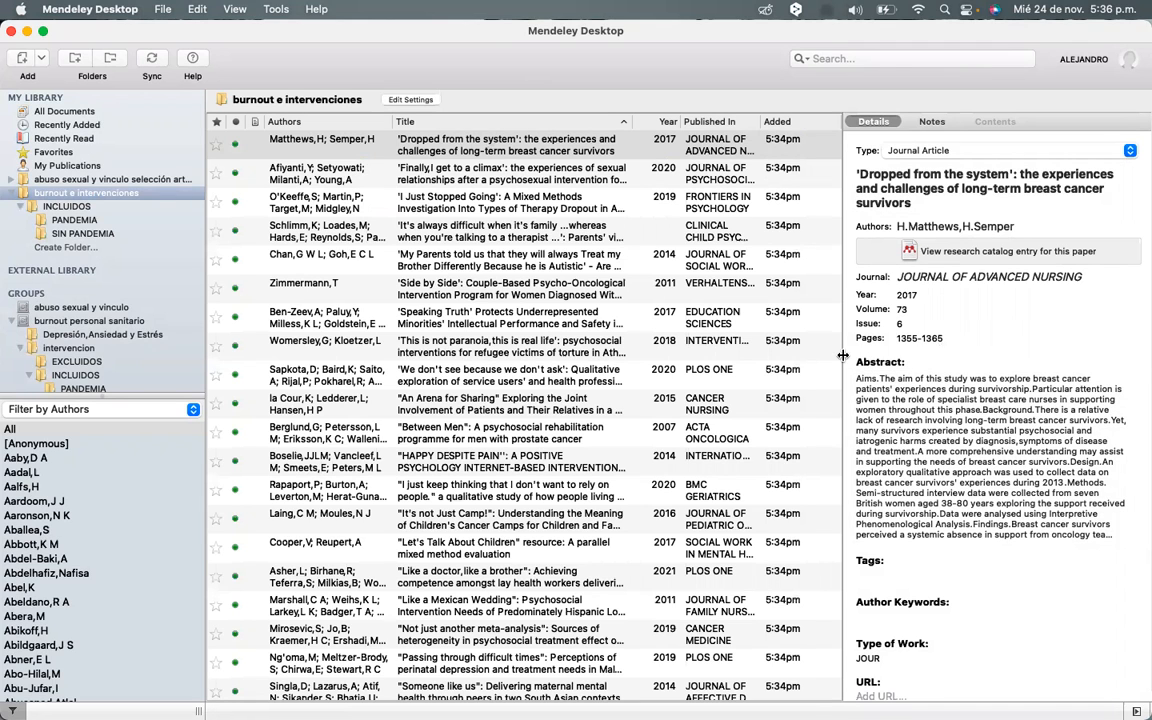
left_click_drag(843, 355, 637, 345)
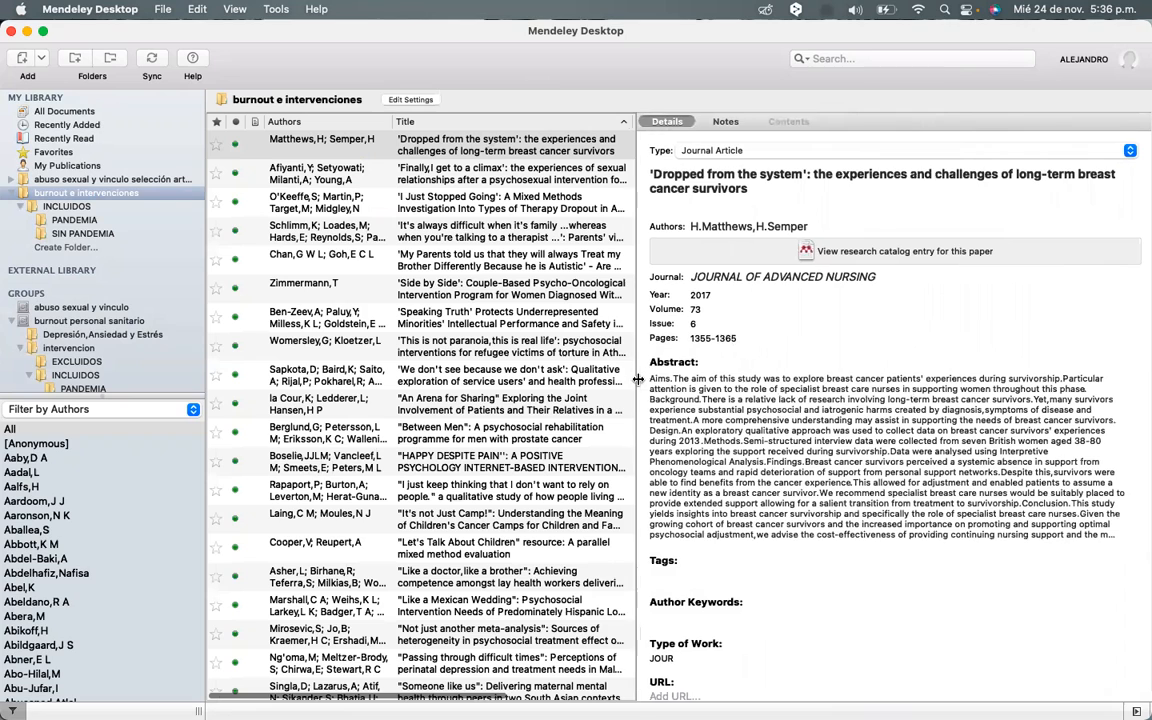
Step: Open the paper's research catalog entry in Safari, accept all cookies, examine its abstract page, and return to Mendeley Desktop
left_click(944, 254)
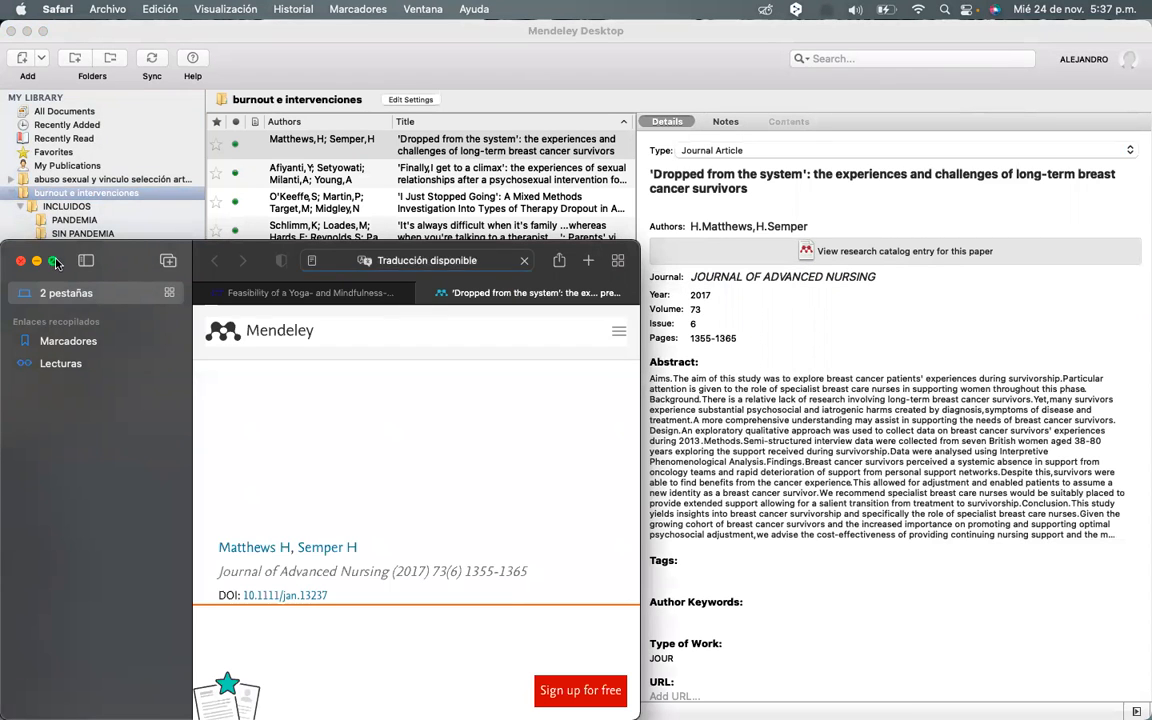
left_click(55, 261)
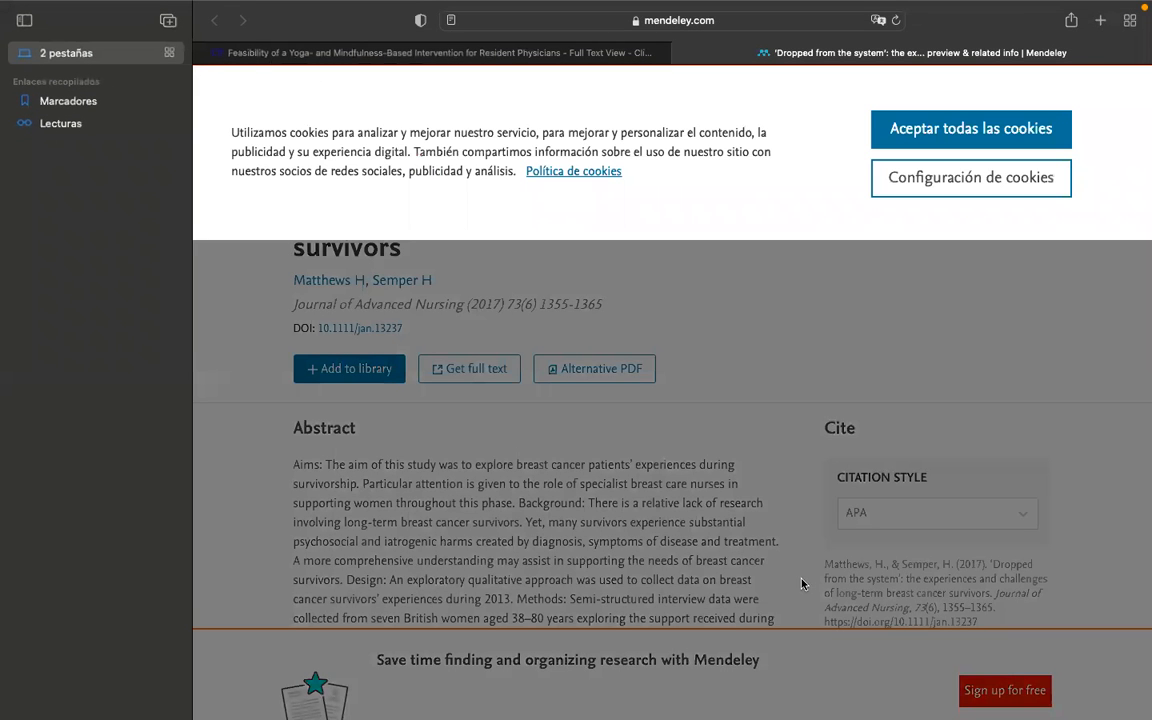
left_click(938, 137)
scroll(418, 521, "down", 3)
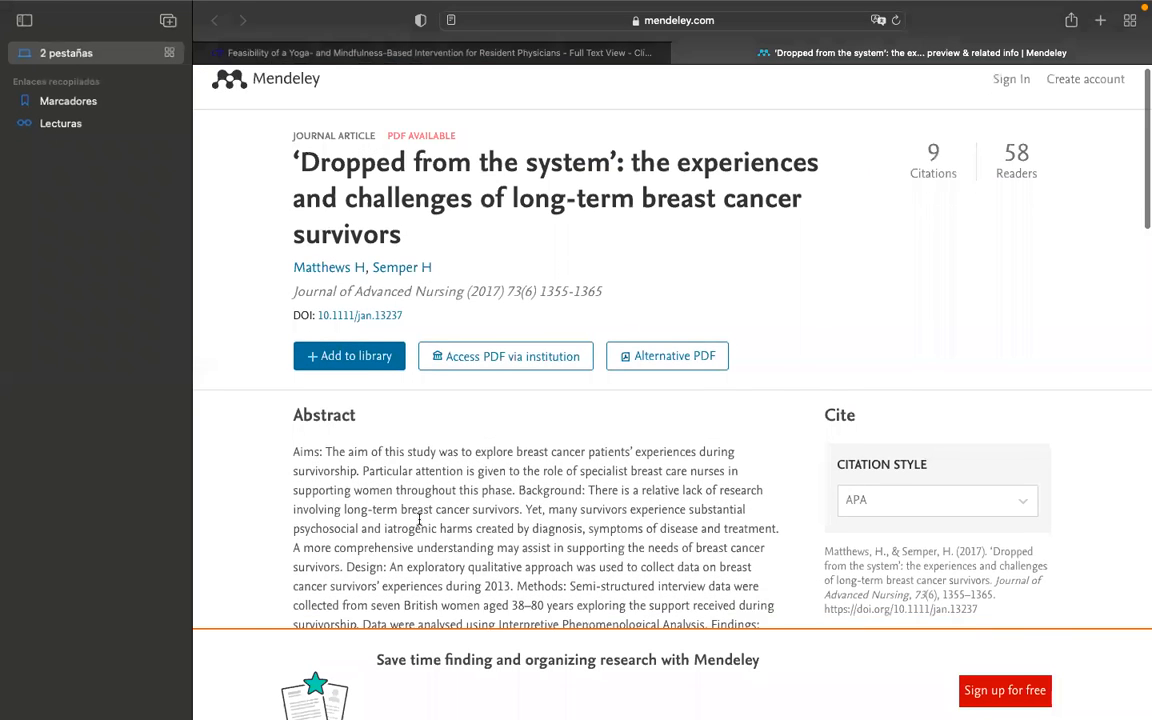
scroll(420, 519, "up", 2)
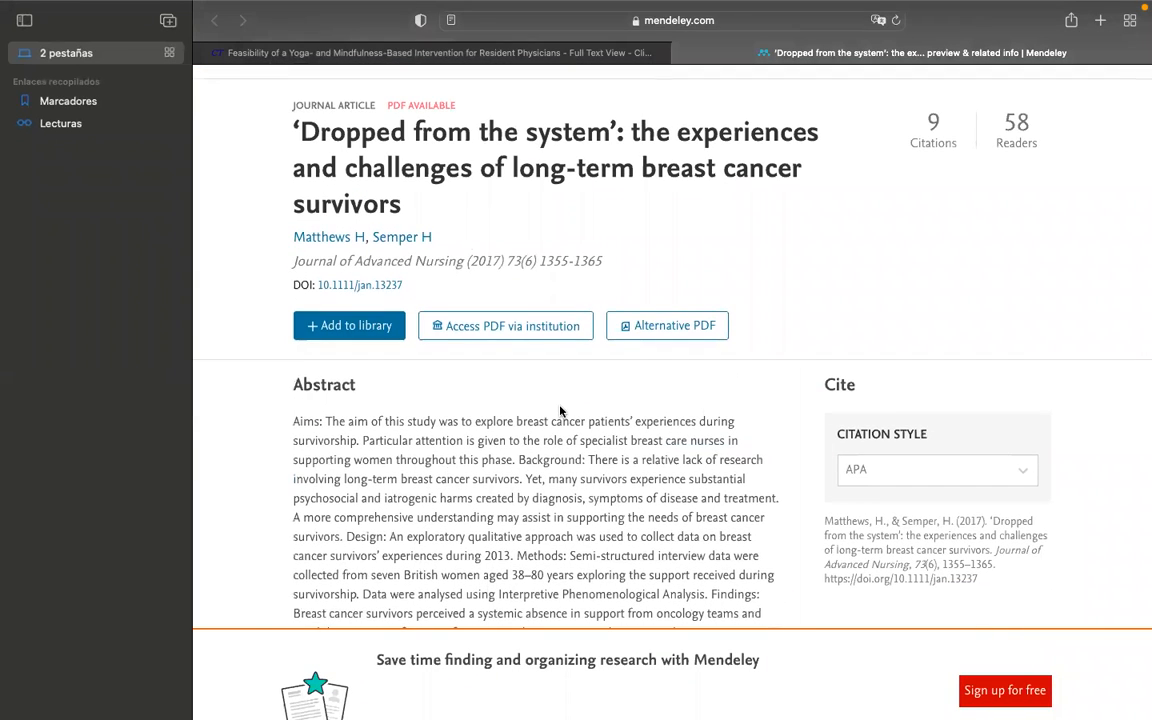
key("ctrl+Right")
key("ctrl+Left")
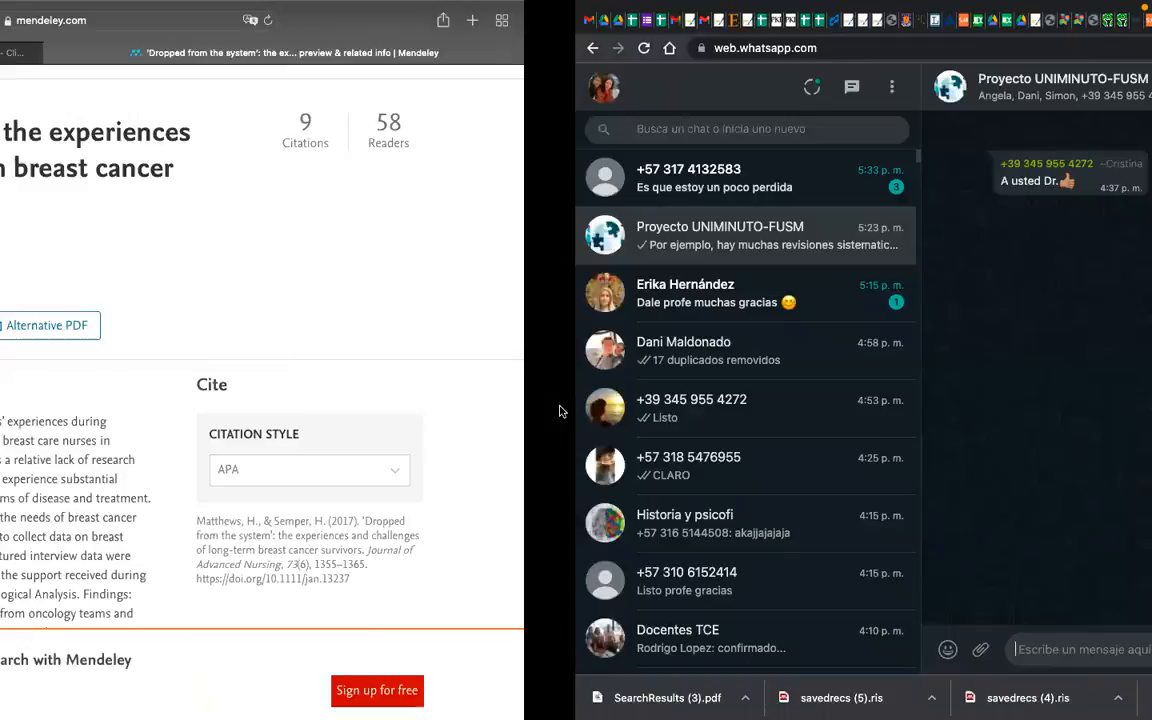
key("ctrl+Left")
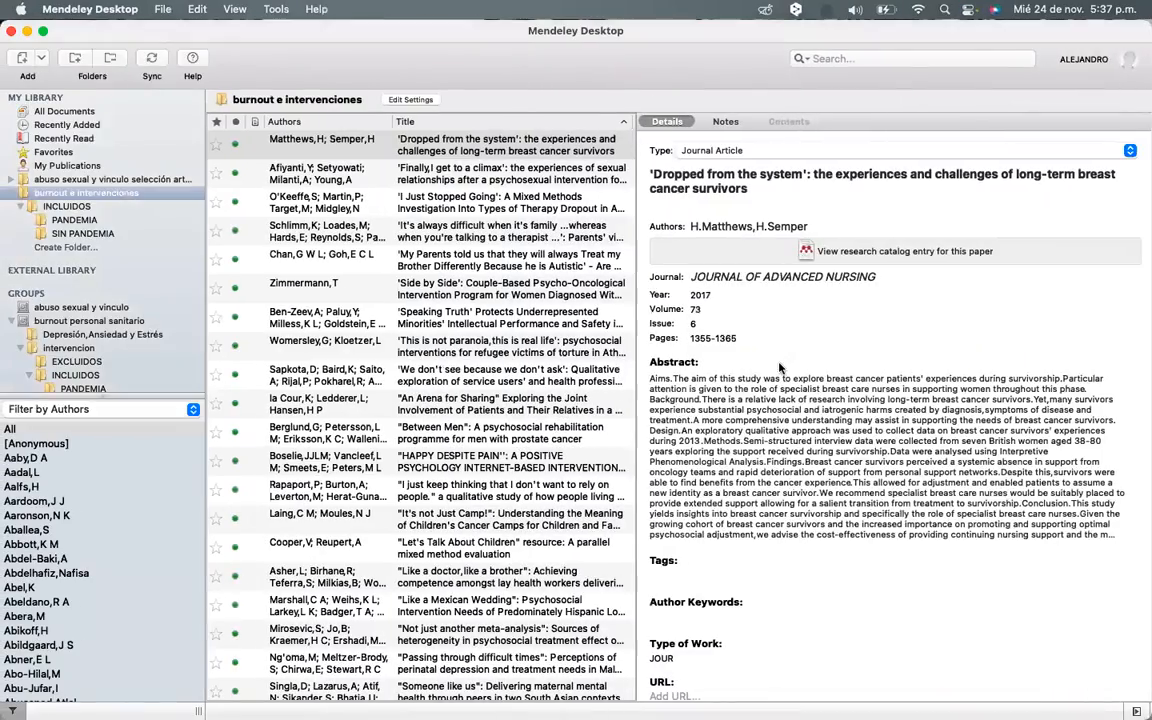
Step: Widen the details pane further to fit the full abstract and select the article "An Arena for Sharing"
left_click_drag(635, 388, 546, 388)
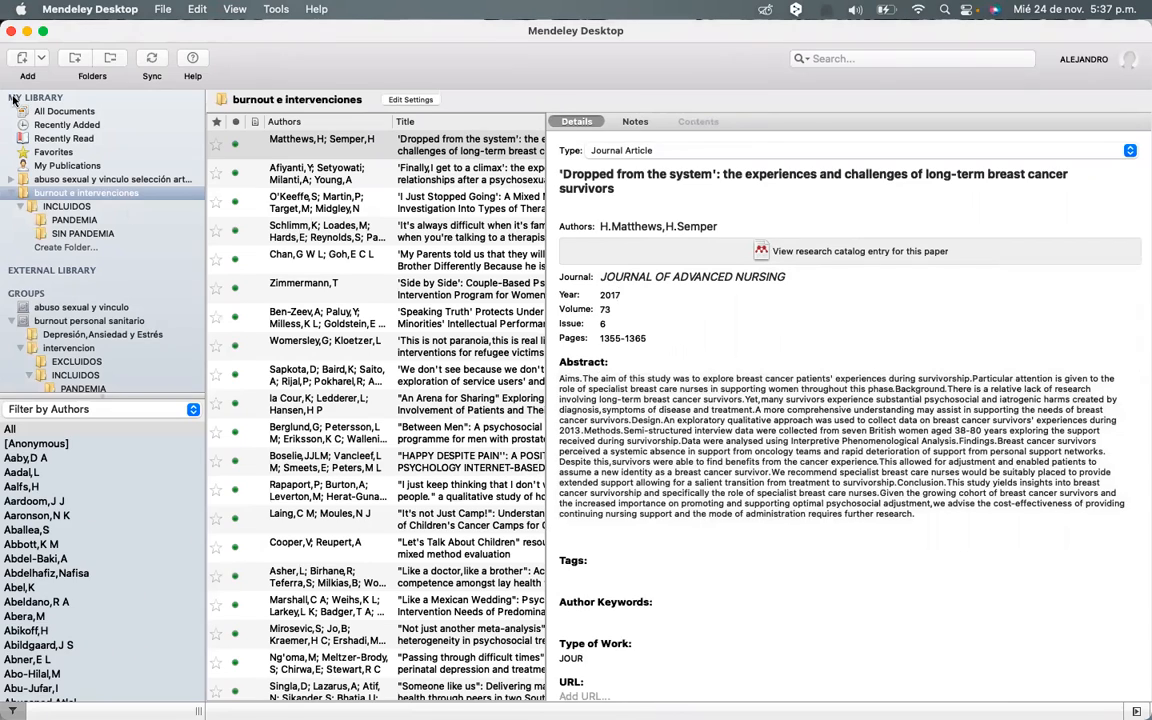
left_click(43, 31)
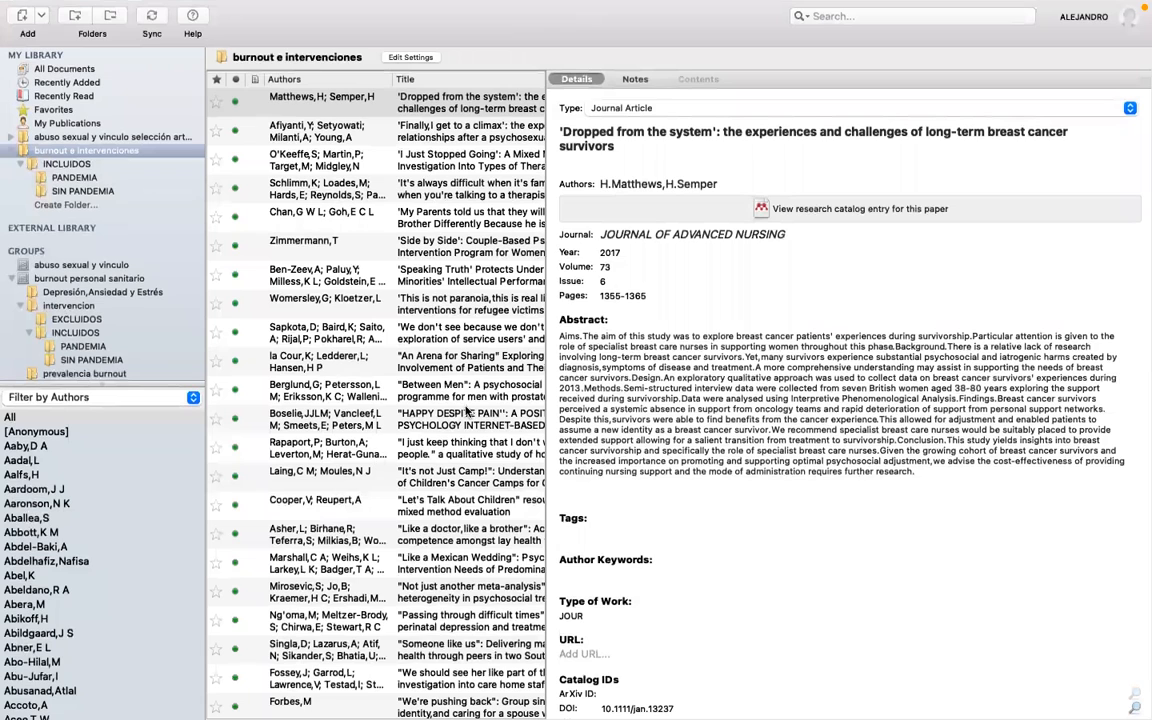
left_click(449, 365)
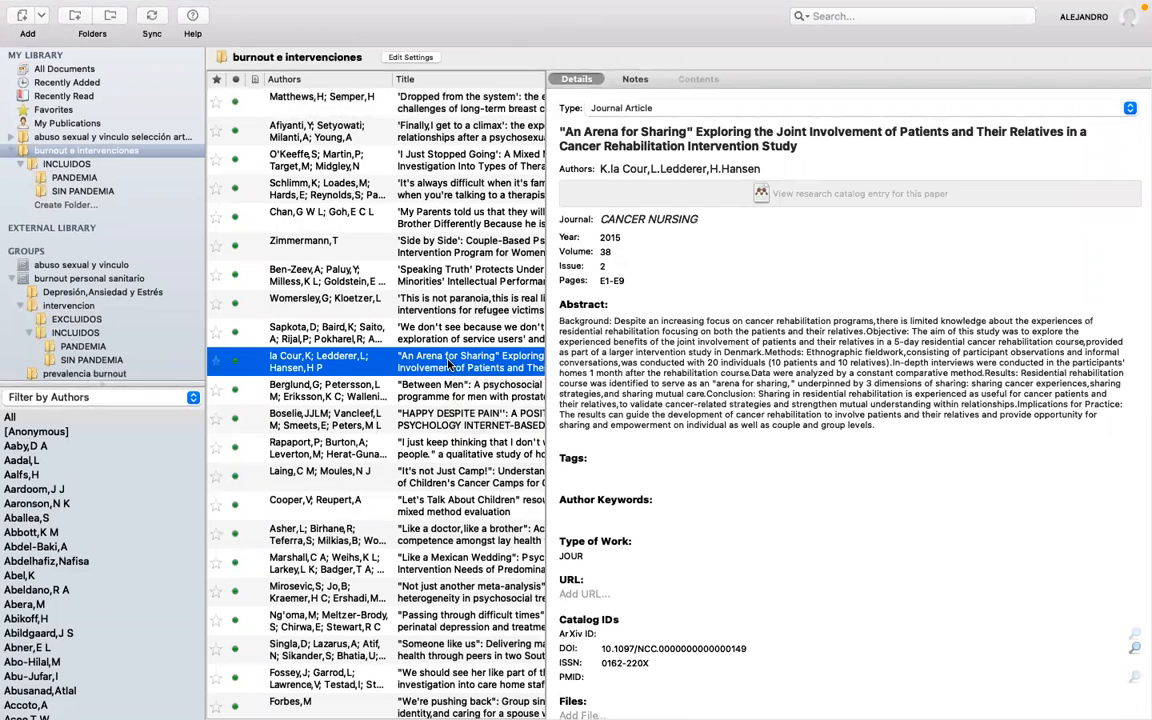
scroll(449, 365, "right", 3)
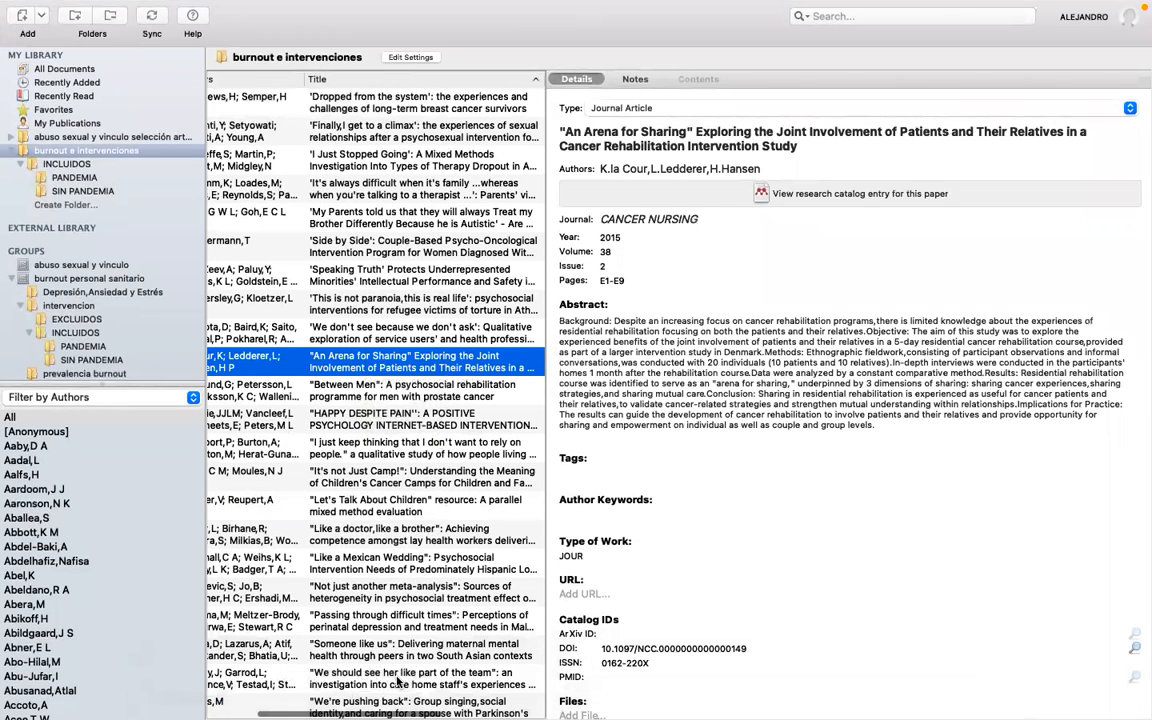
mouse_move(145, 8)
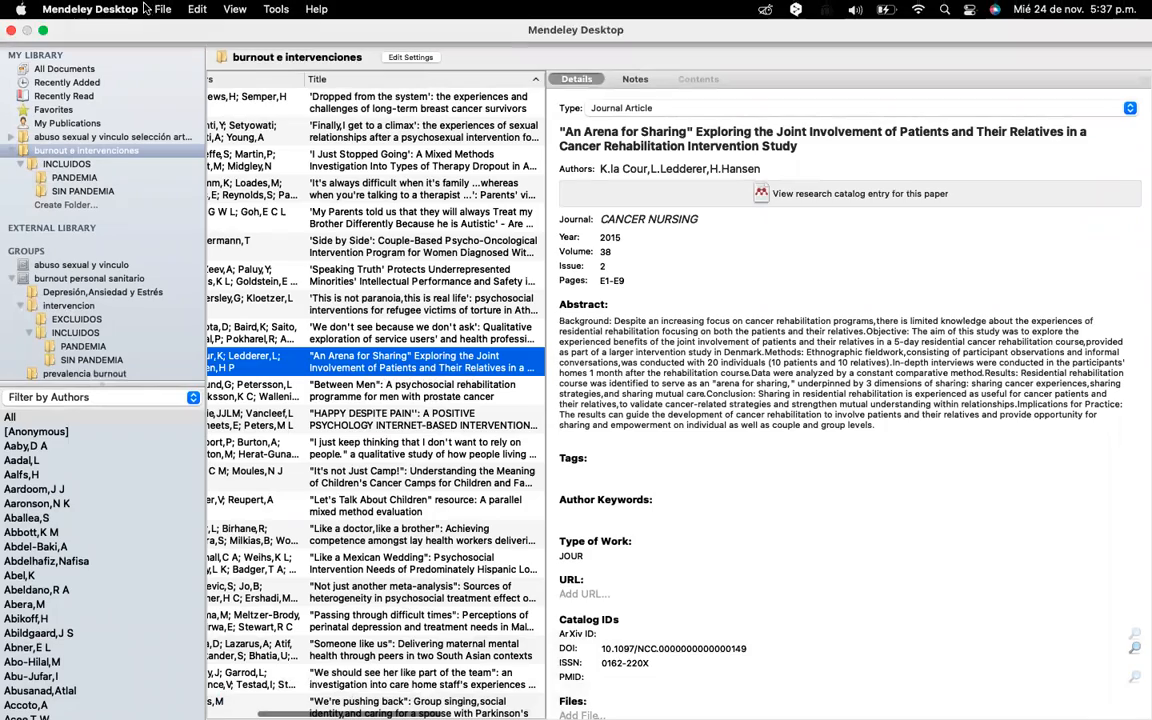
left_click(44, 32)
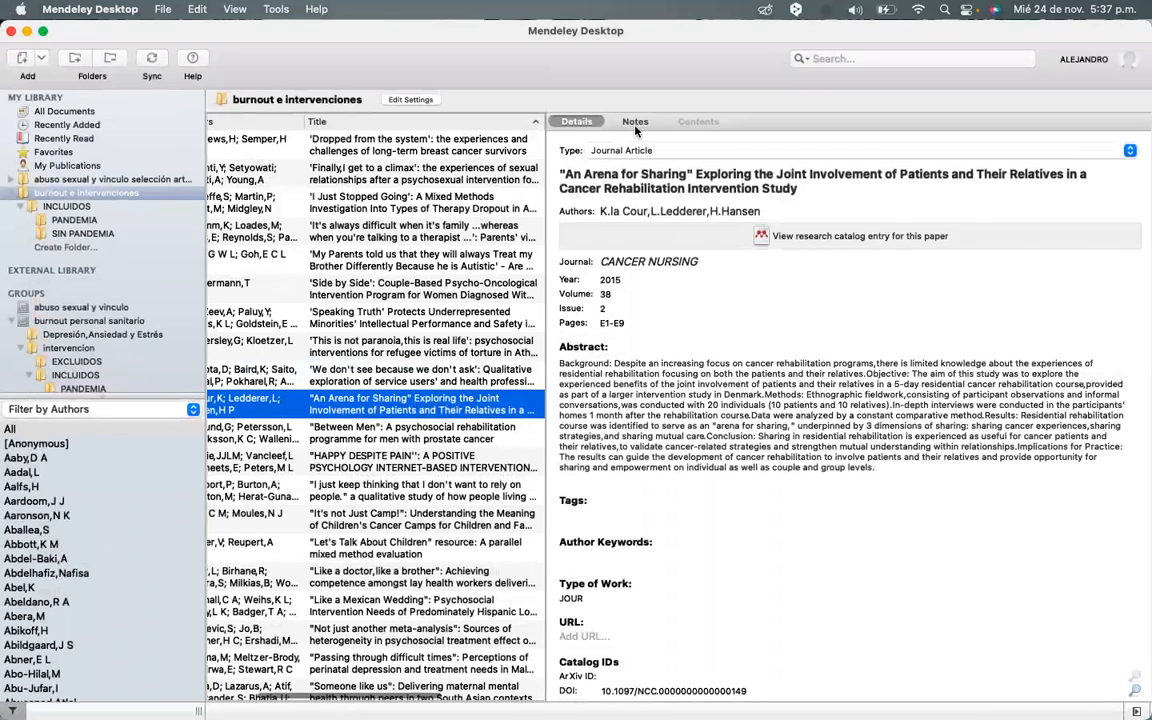
Step: Add the general note "INCLUIDO PANDEMIA" to the article "An Arena for Sharing" and return to its details
left_click(636, 124)
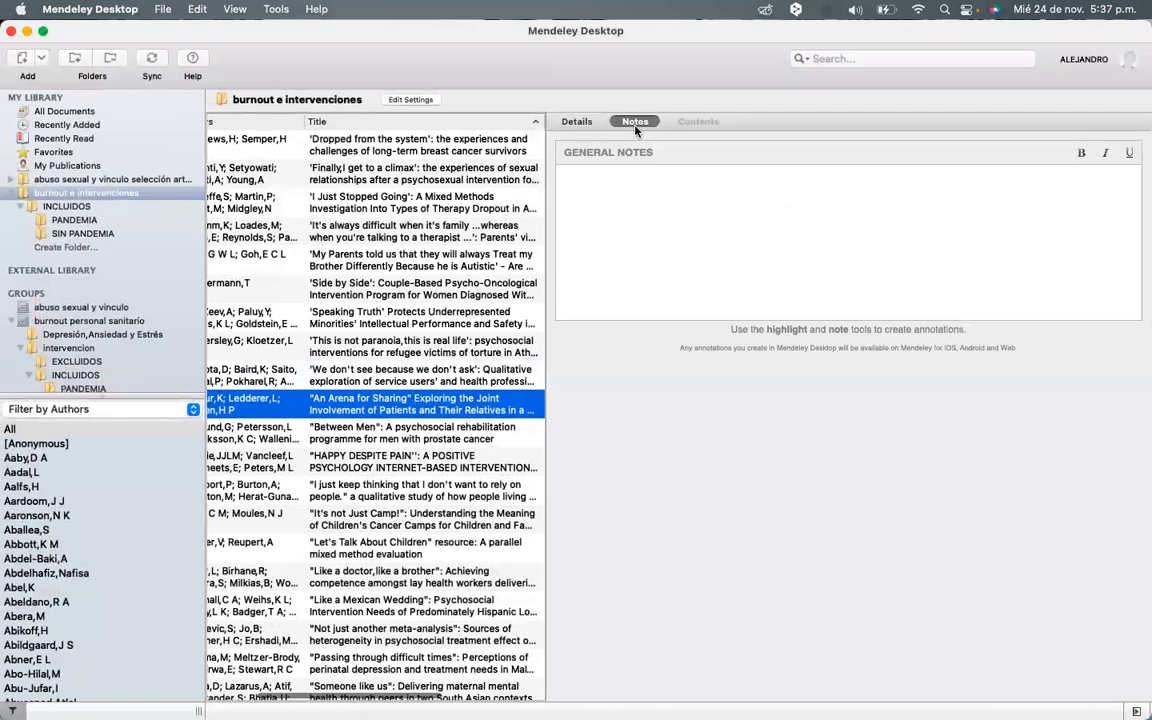
left_click(620, 178)
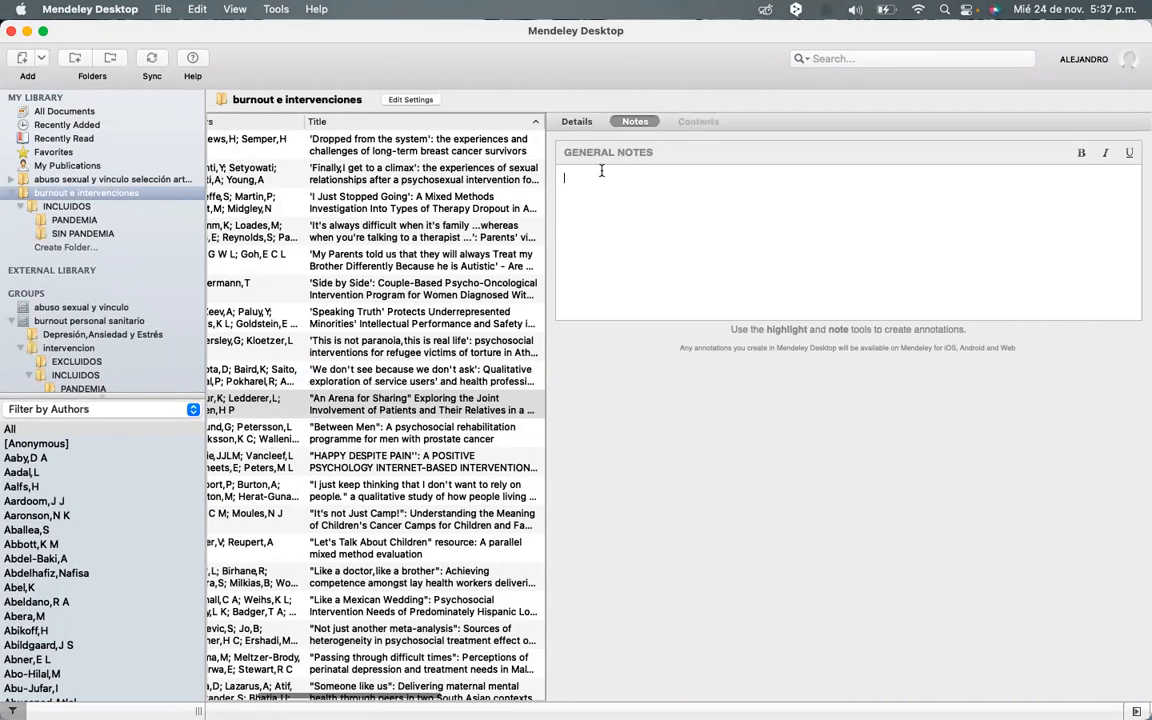
type("INC")
type("LUIDO PANDEMI")
scroll(416, 170, "left", 3)
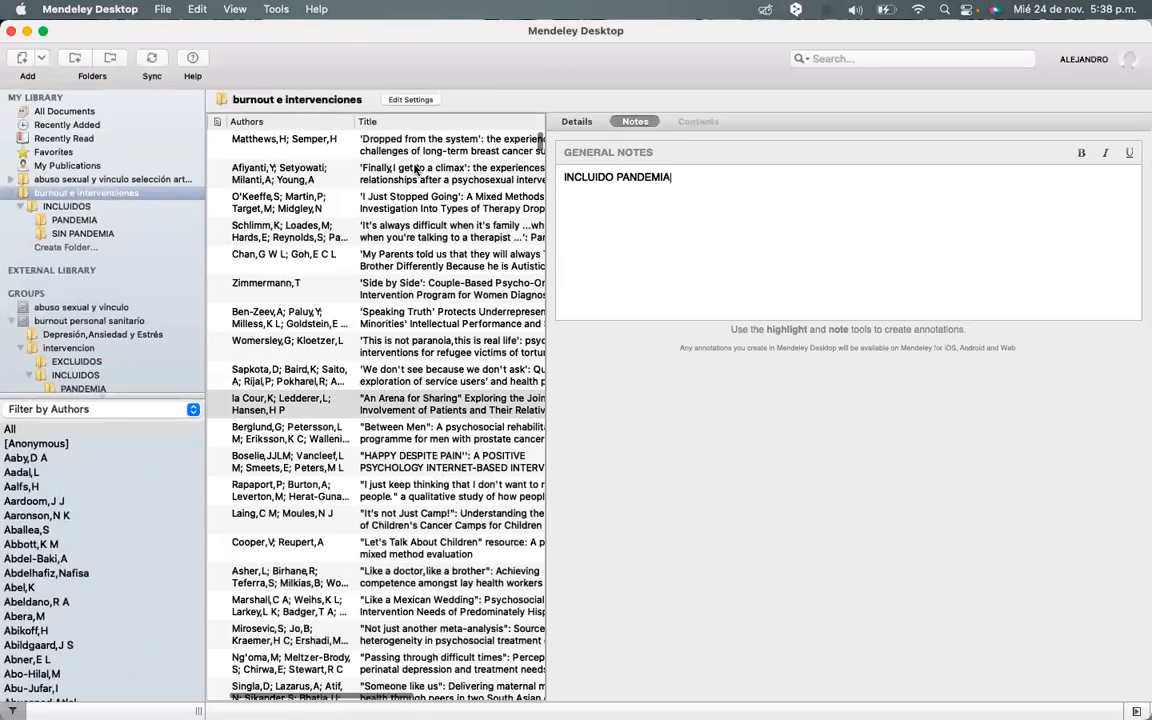
scroll(416, 170, "left", 2)
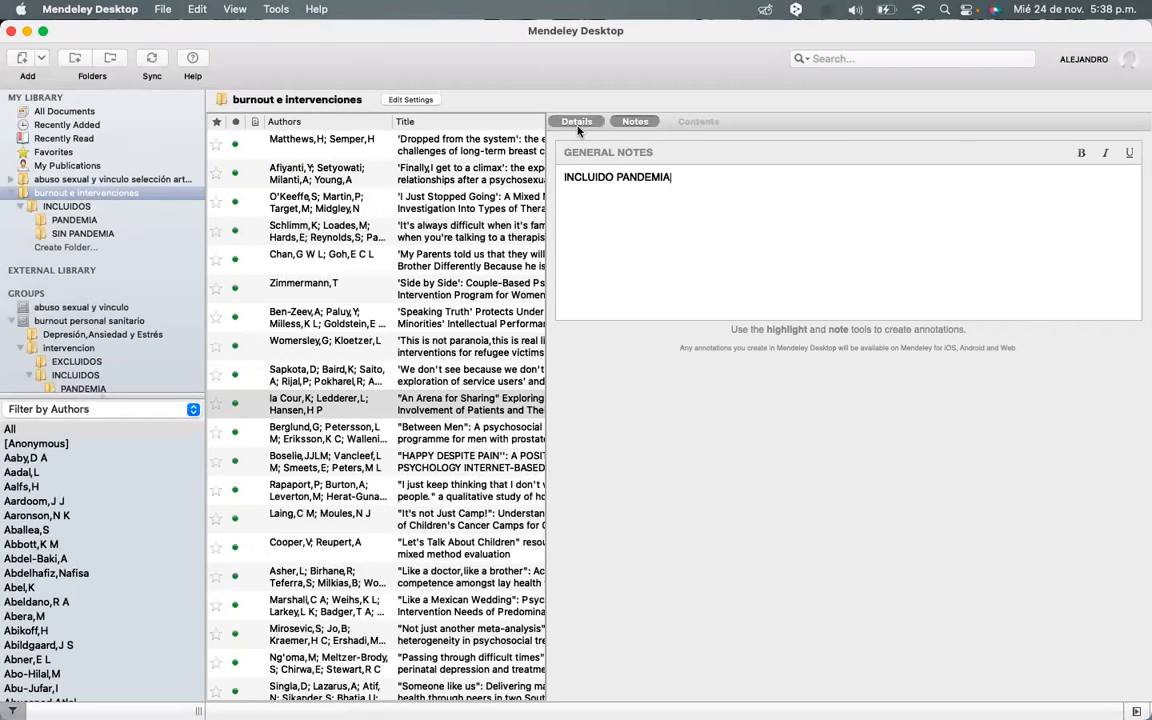
left_click(577, 124)
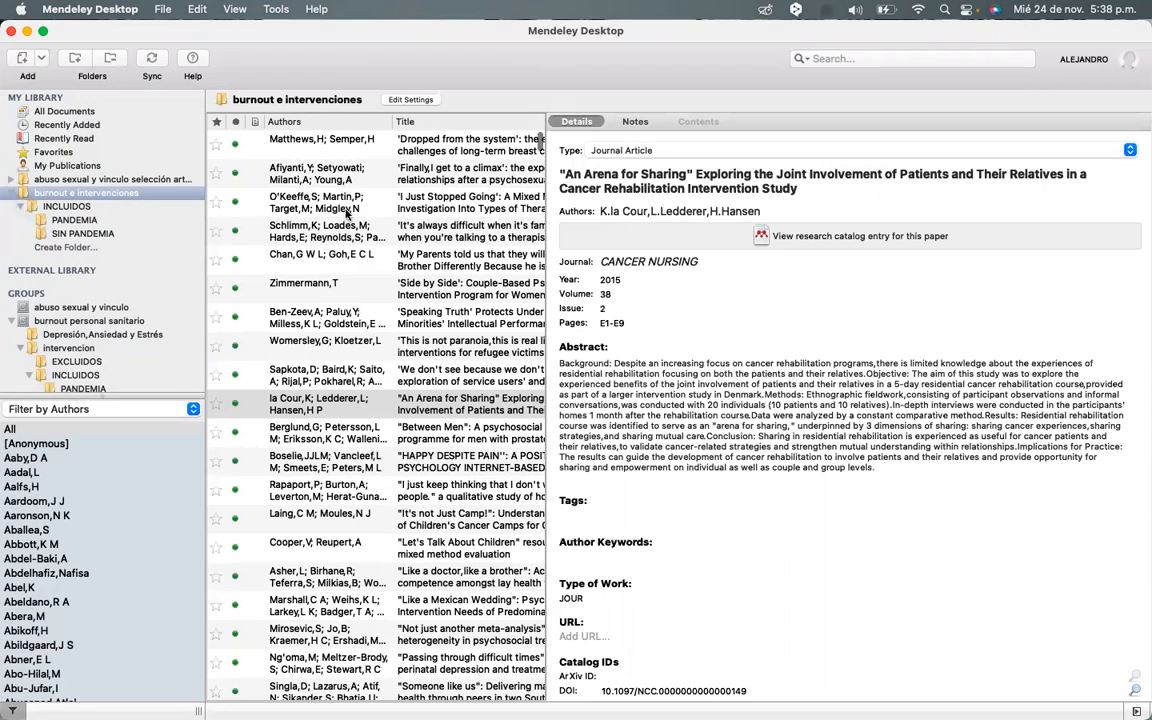
Step: Search the "burnout e intervenciones" folder by an author's surname and check the notes of the article "An Arena for Sharing"
left_click(347, 146)
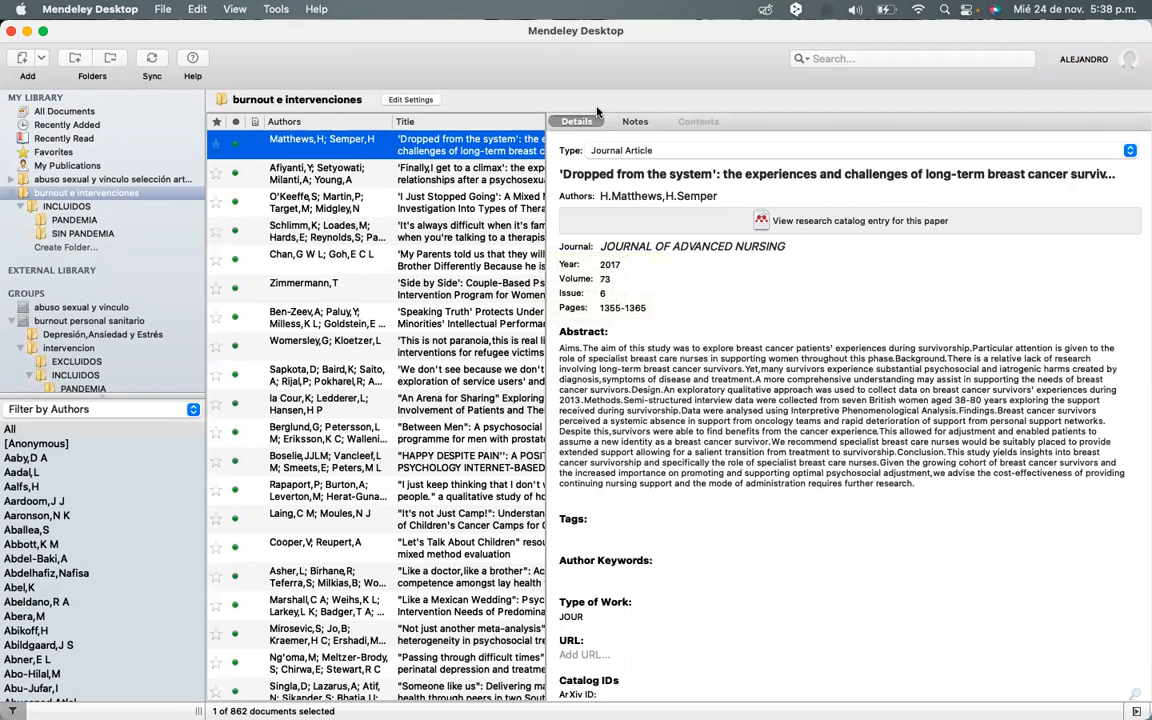
left_click(829, 60)
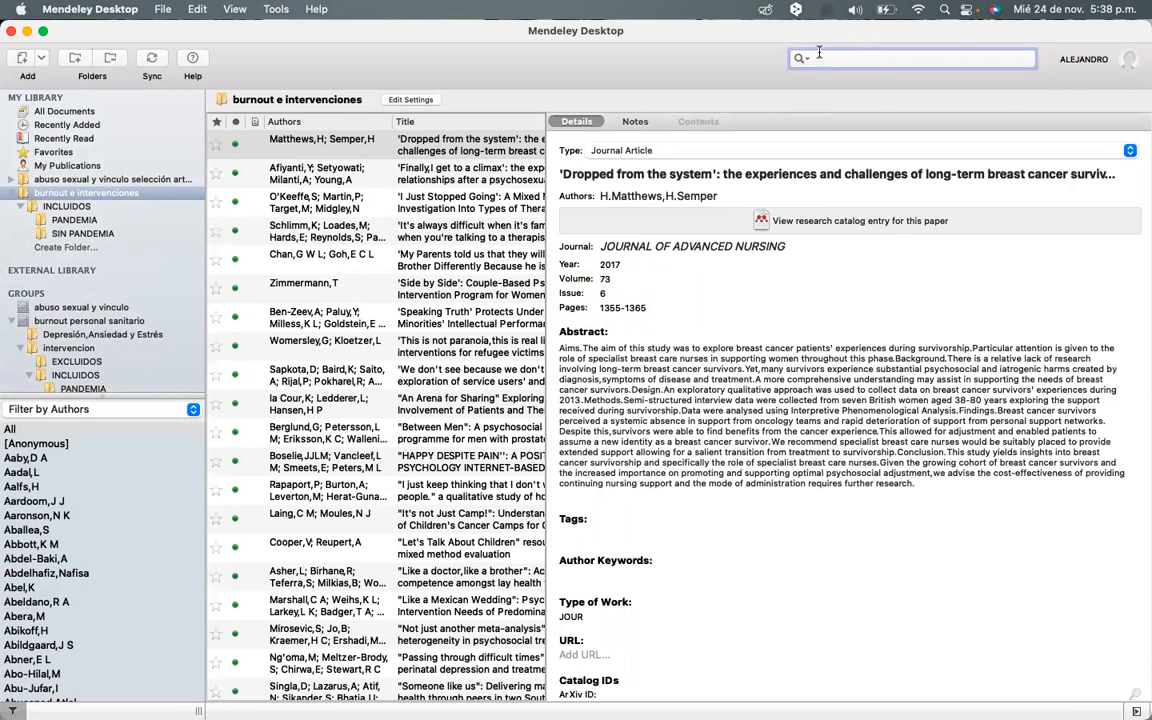
type("HANSEN")
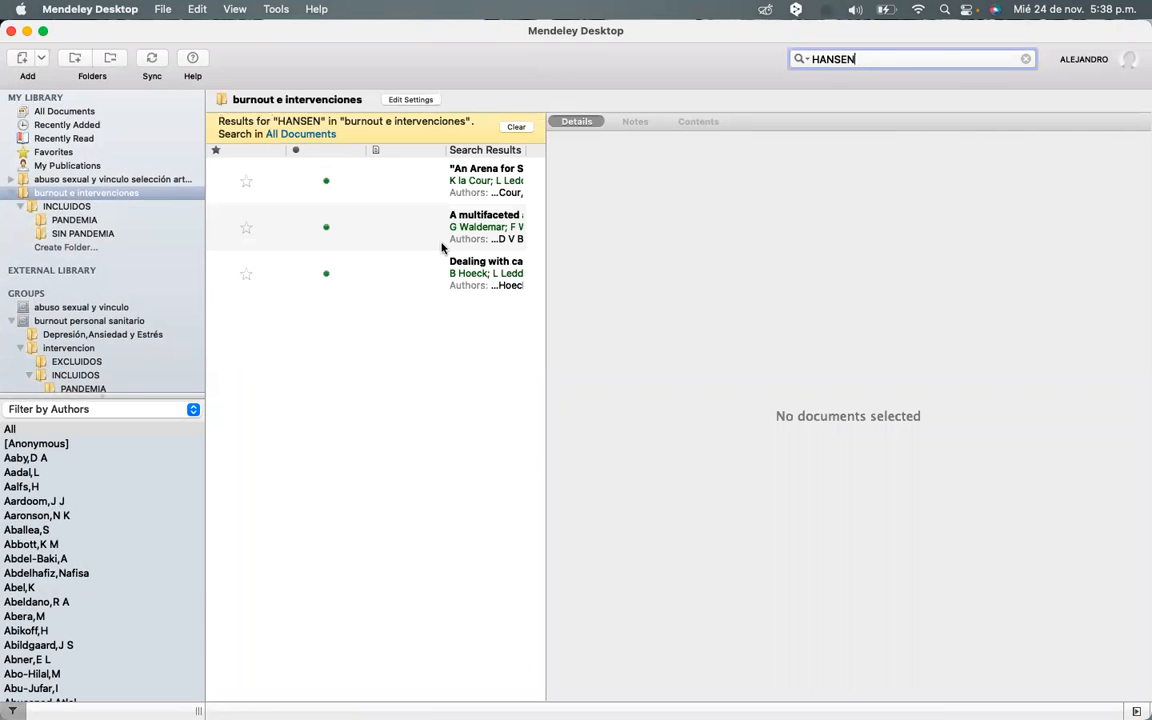
left_click(489, 176)
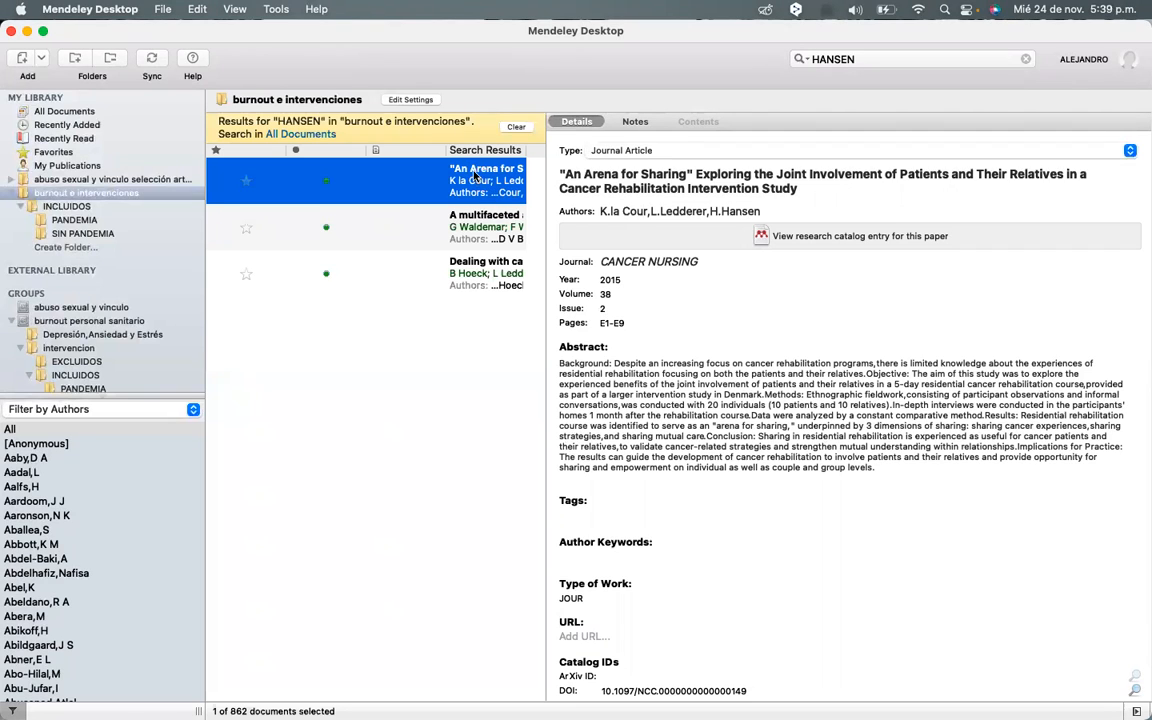
left_click(636, 121)
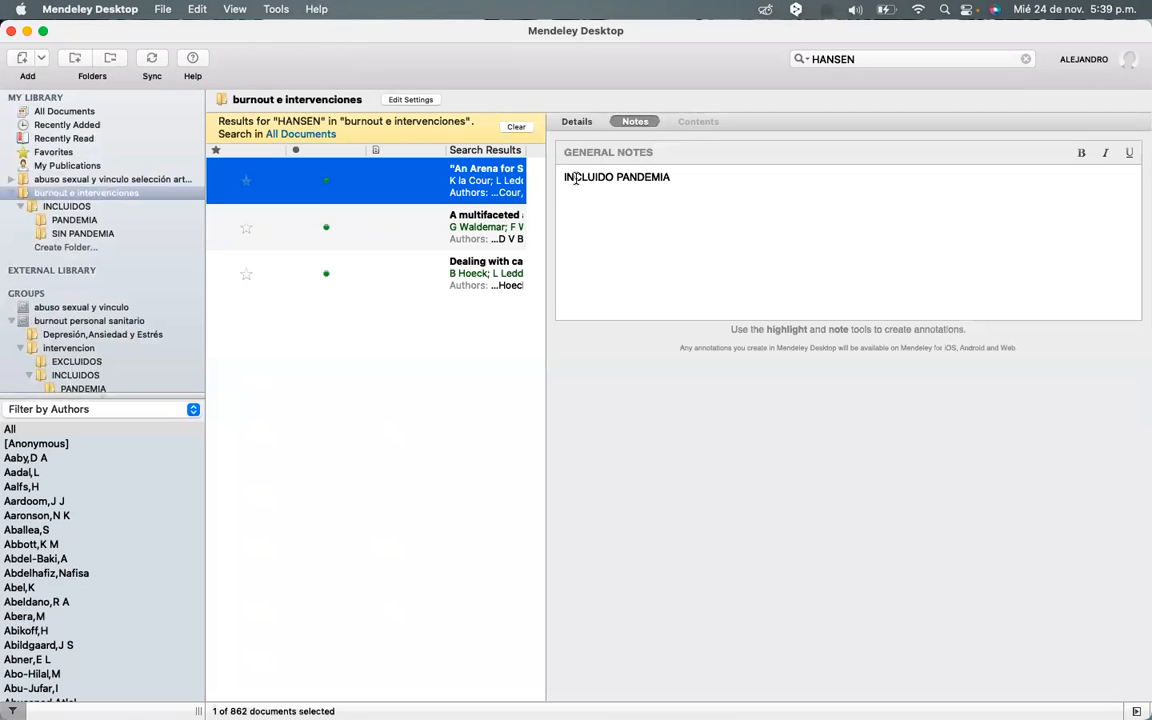
Step: Delete the general note from the article "An Arena for Sharing" and clear the folder search
left_click_drag(679, 173, 598, 166)
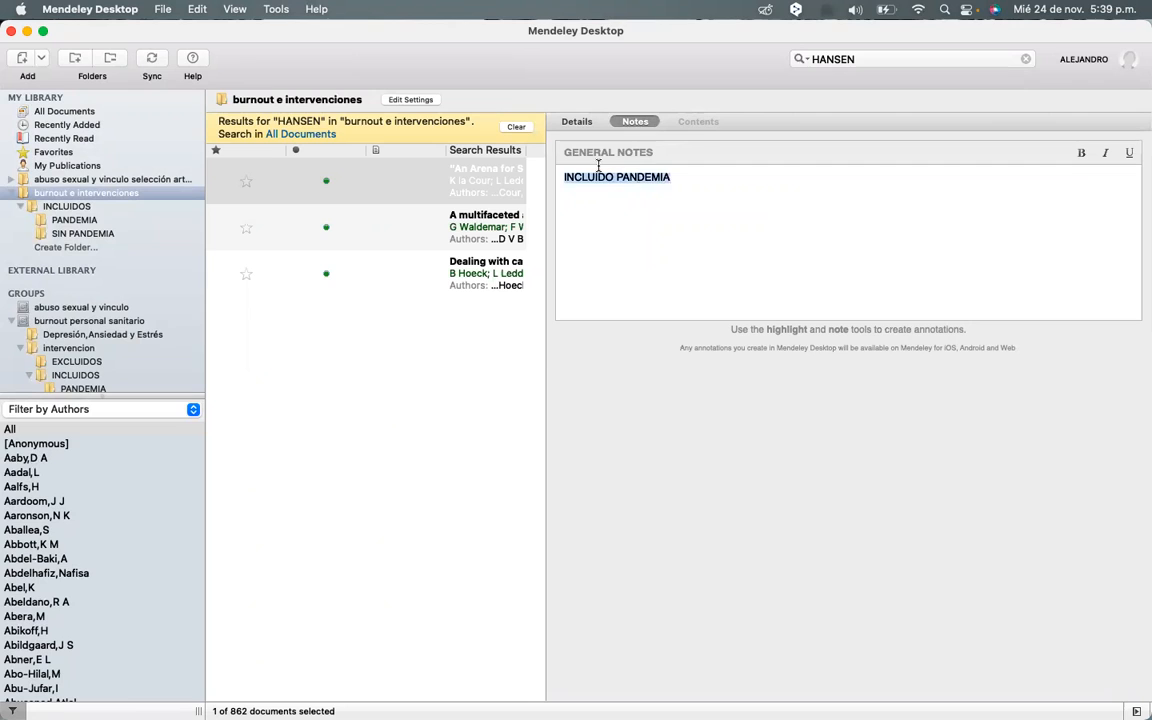
key("BackSpace")
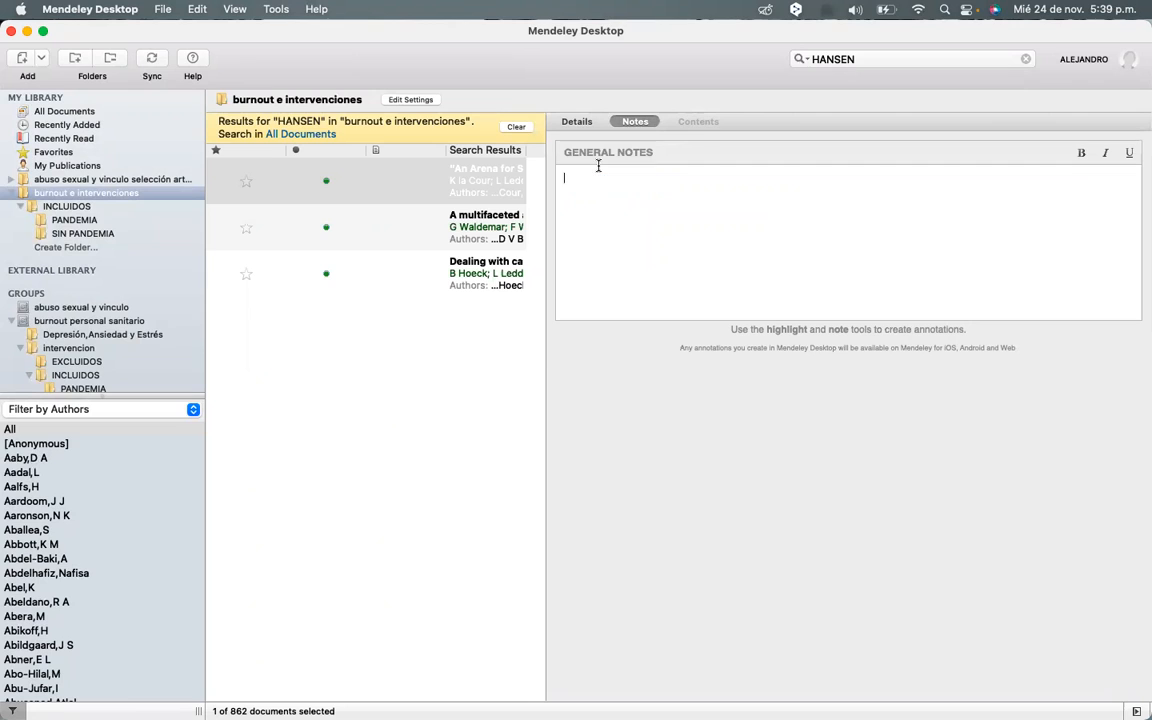
left_click(392, 238)
left_click(395, 185)
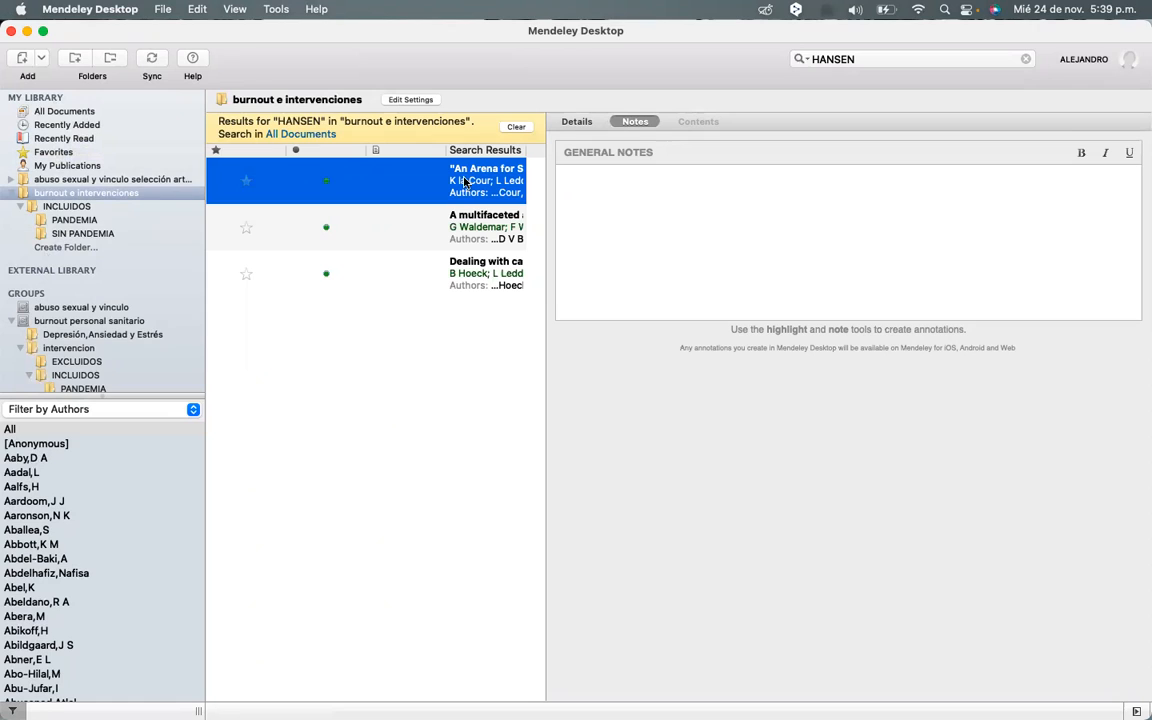
left_click(634, 167)
left_click(516, 127)
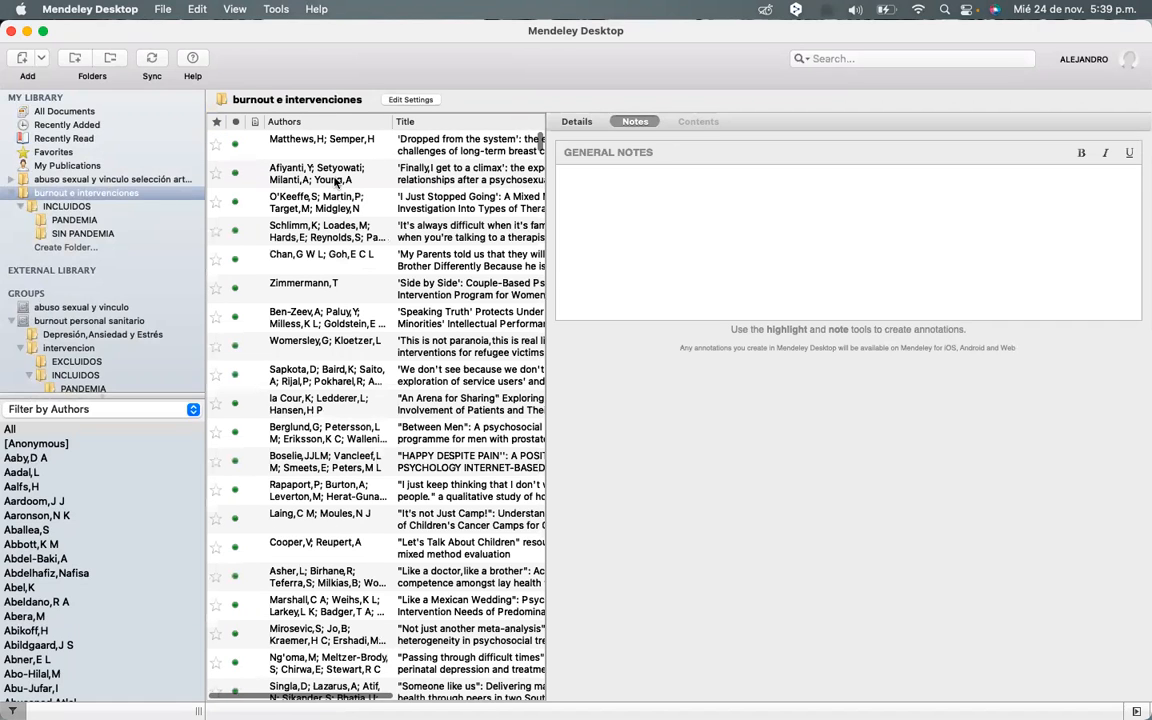
Step: Review the details and general notes of the article "Dropped from the system" in the "burnout e intervenciones" folder
left_click(346, 143)
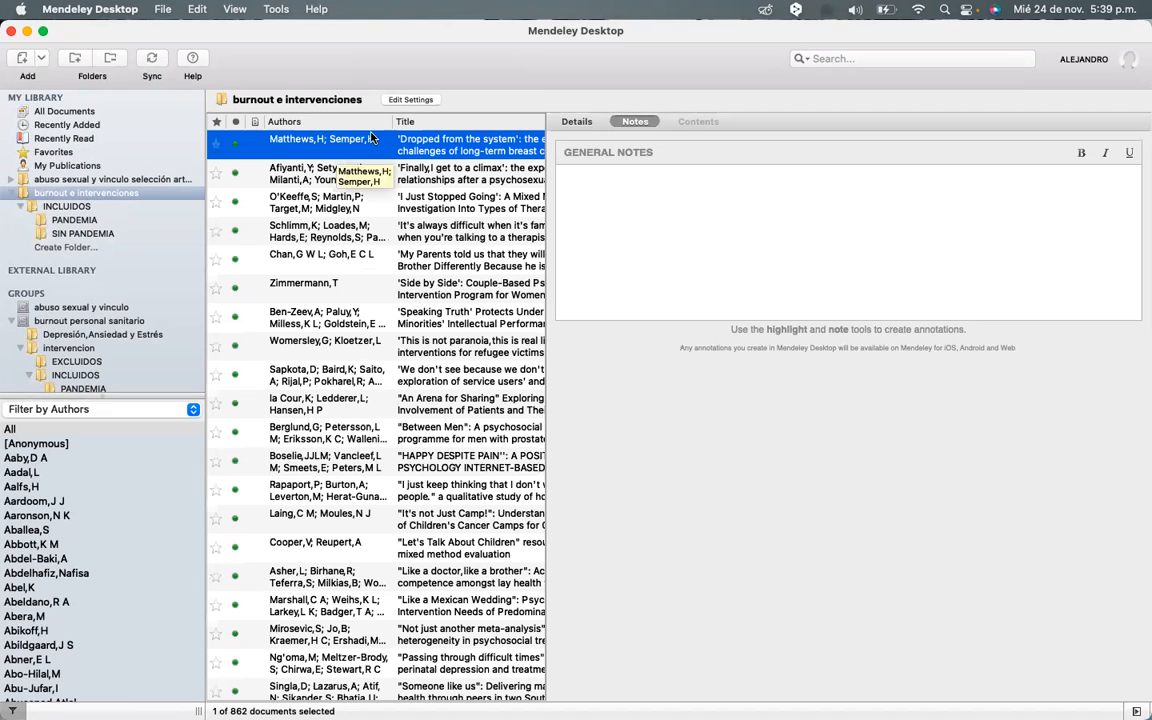
left_click(579, 122)
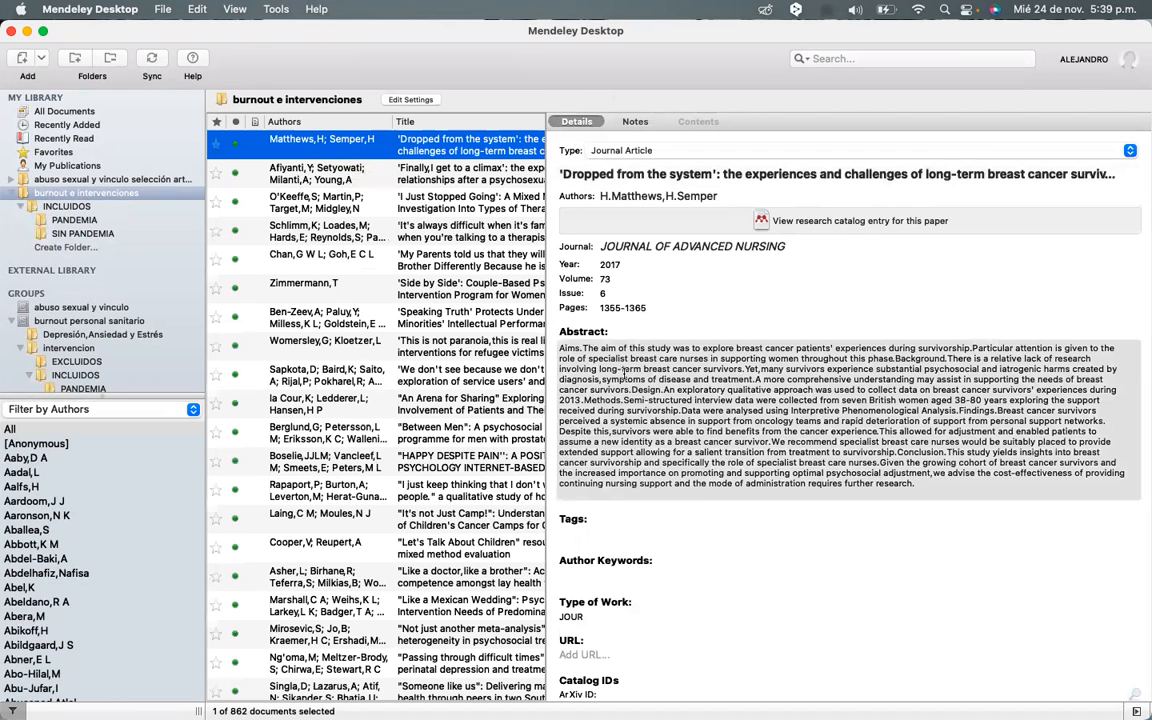
left_click(635, 121)
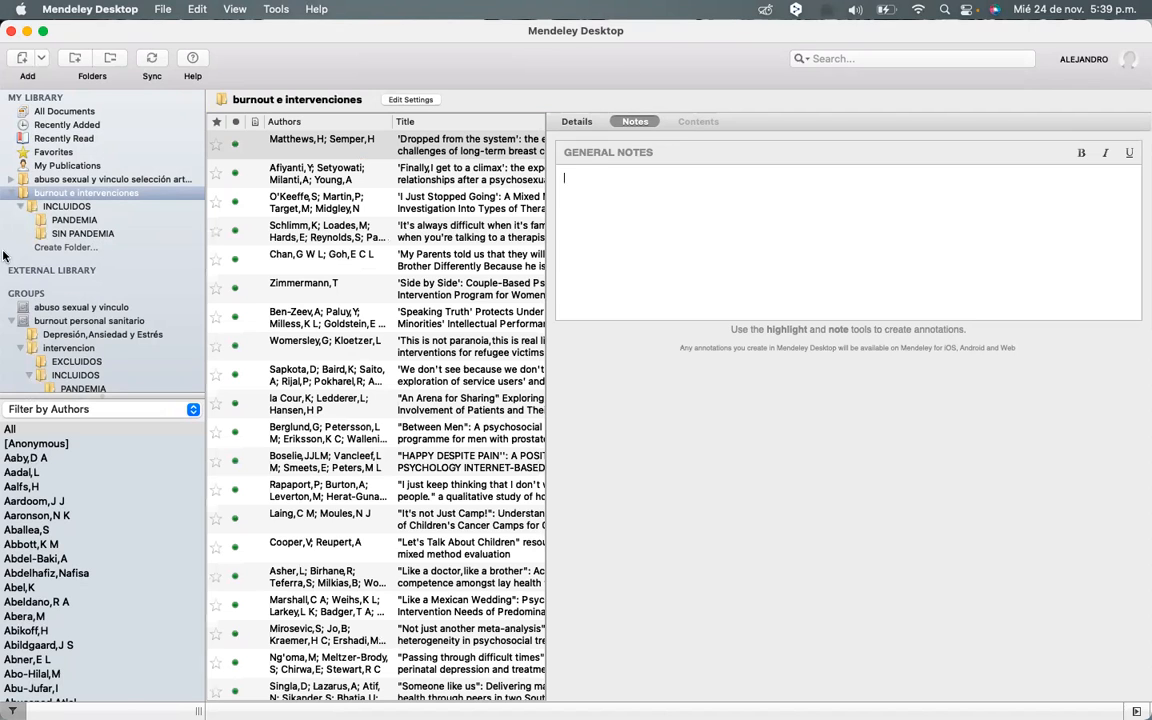
Step: Create a subfolder named "EXCLUIDO" inside the "burnout e intervenciones" folder and return to the parent folder
left_click(67, 207)
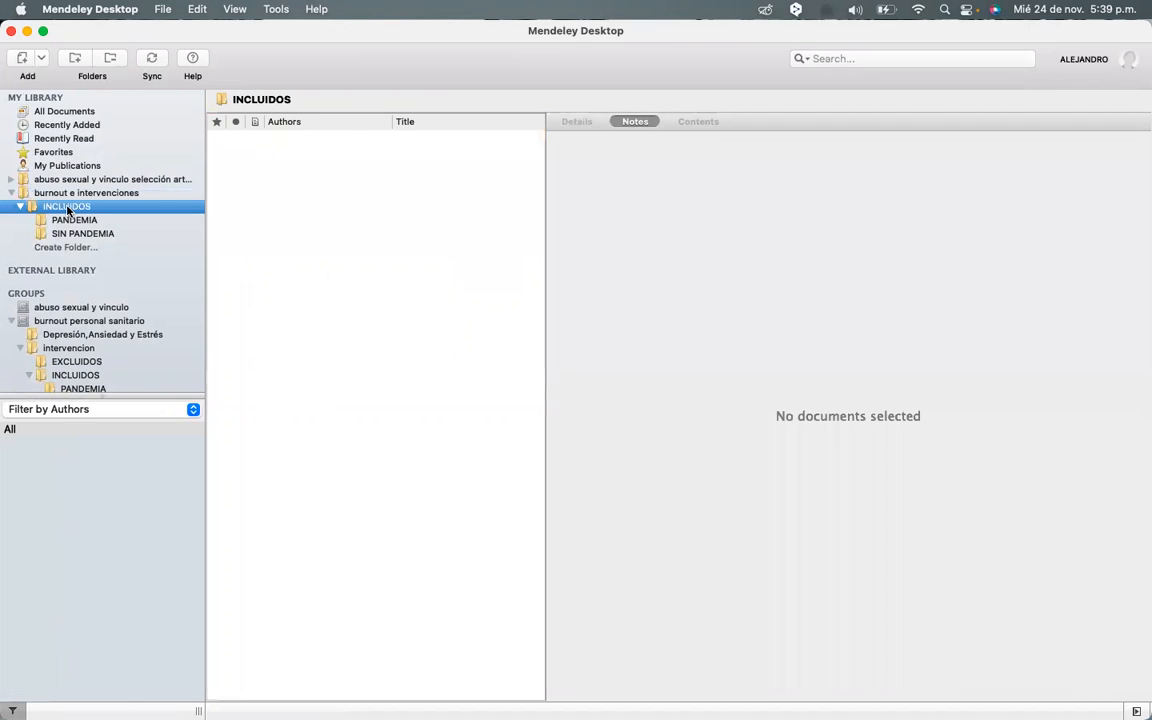
left_click(86, 193)
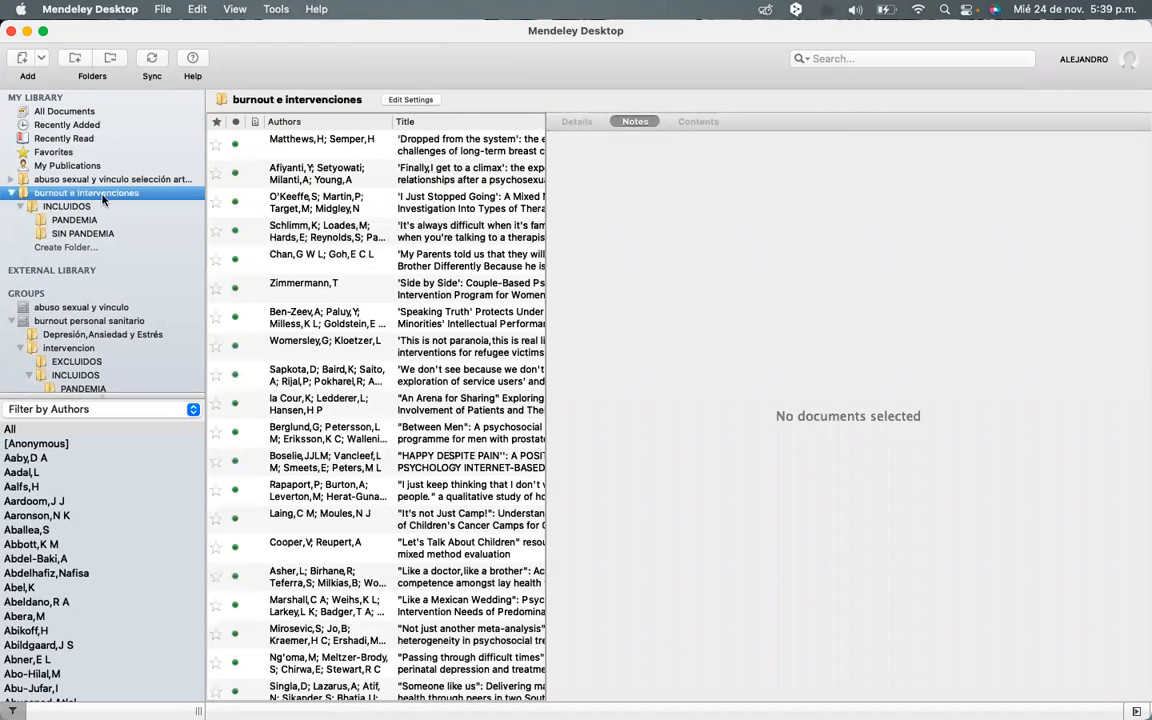
left_click(75, 58)
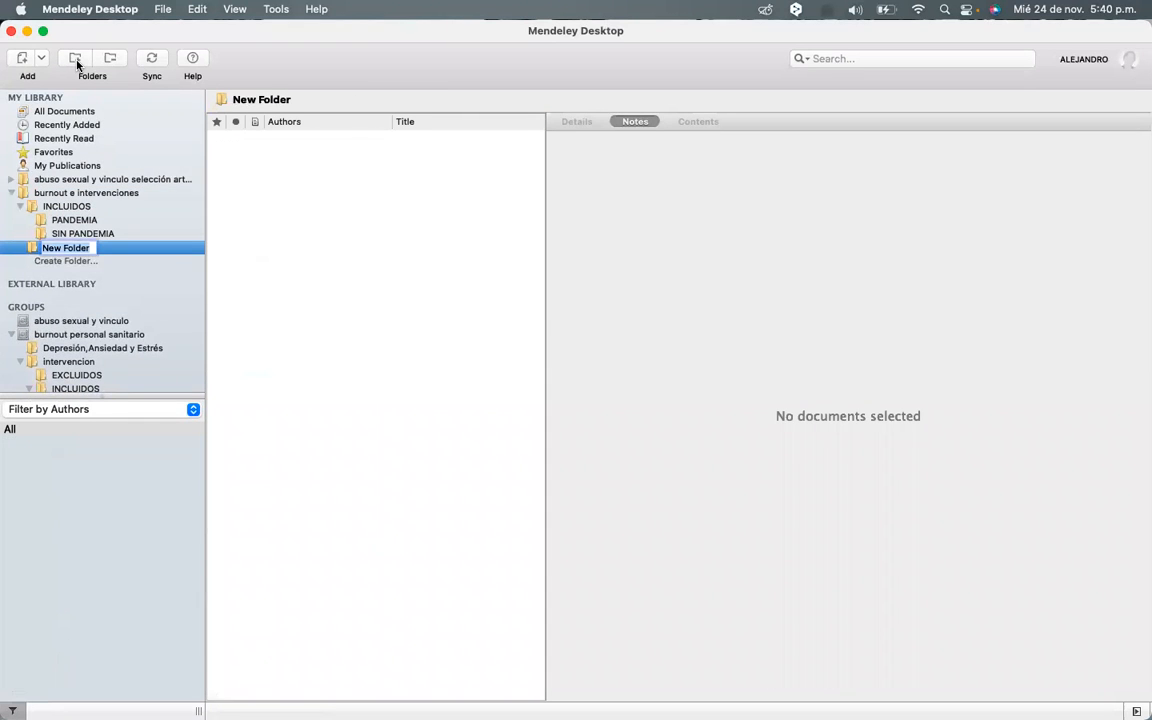
type("EX")
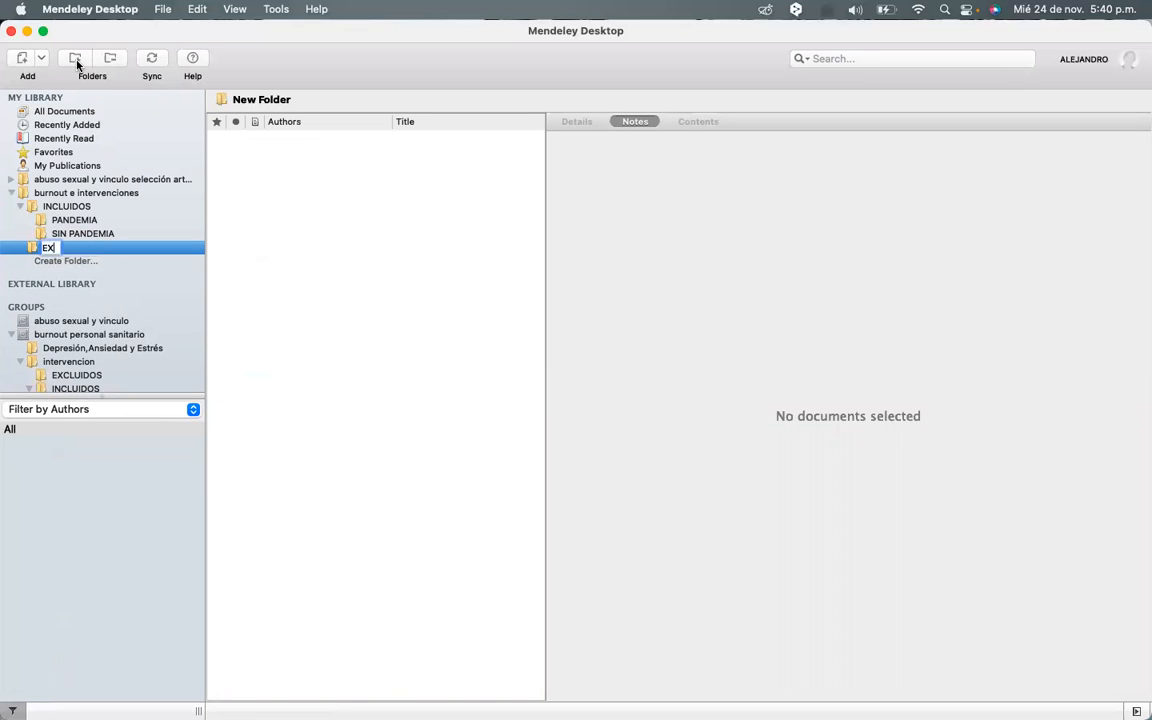
type("CLUIDO")
left_click(72, 193)
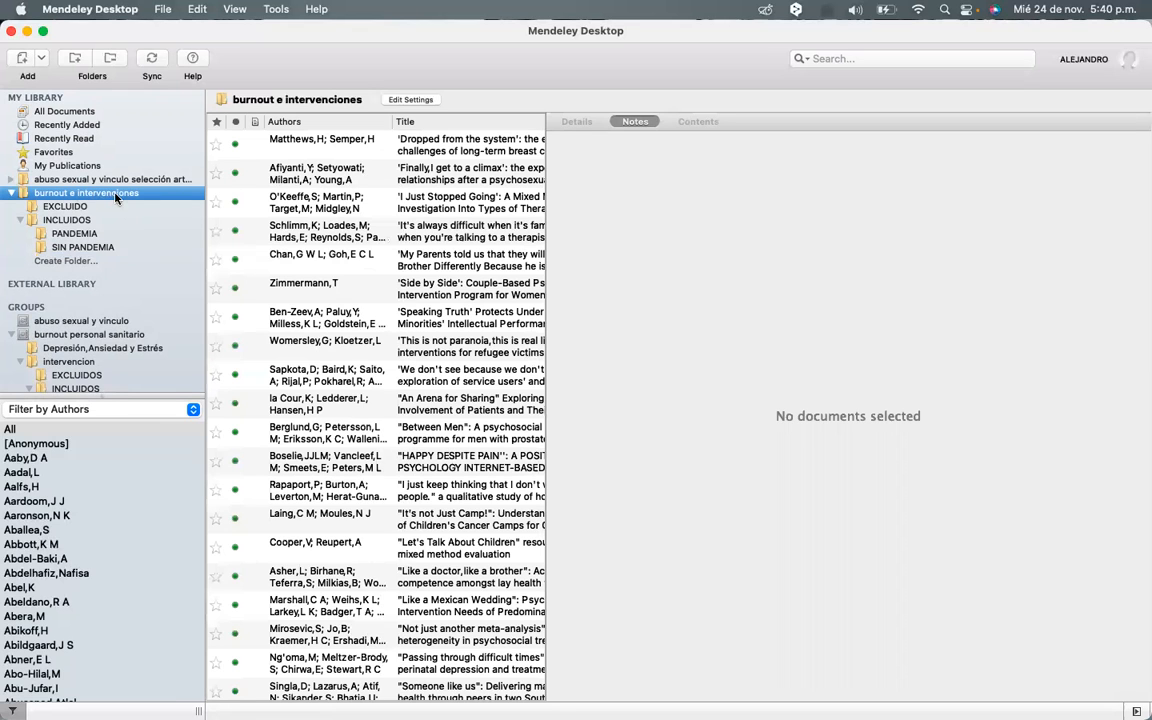
Step: Check the contents of the "EXCLUIDO" and "INCLUIDOS" subfolders and return to the "burnout e intervenciones" article list
left_click(71, 209)
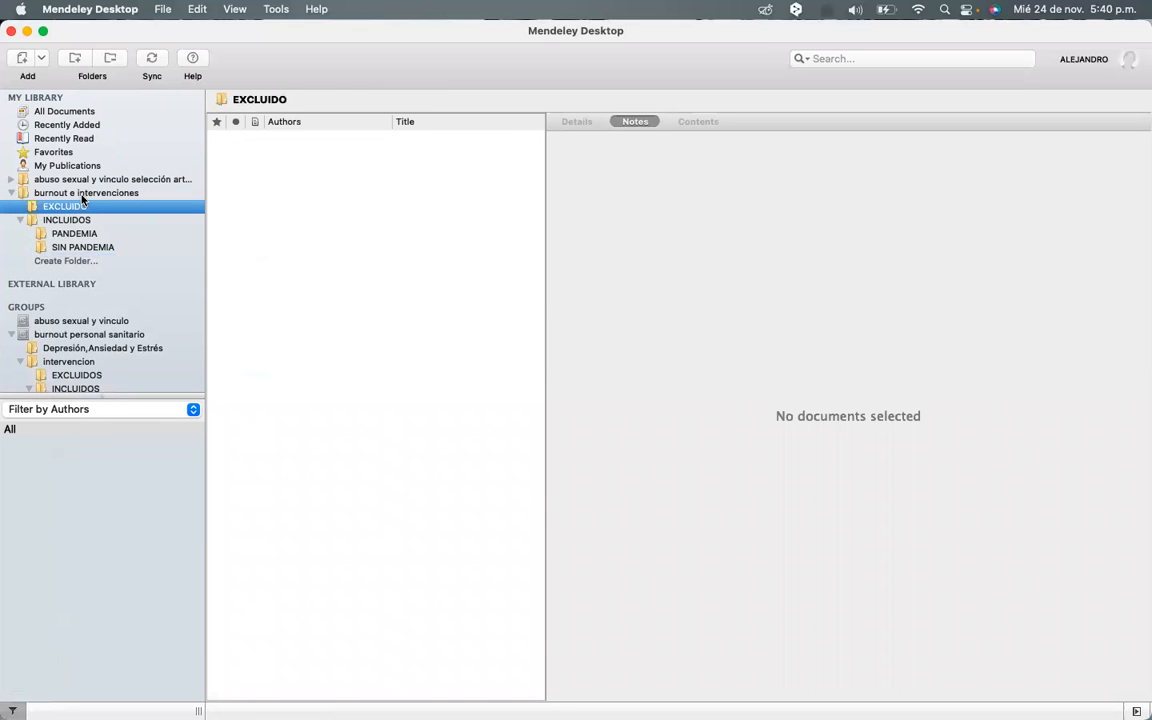
left_click(81, 193)
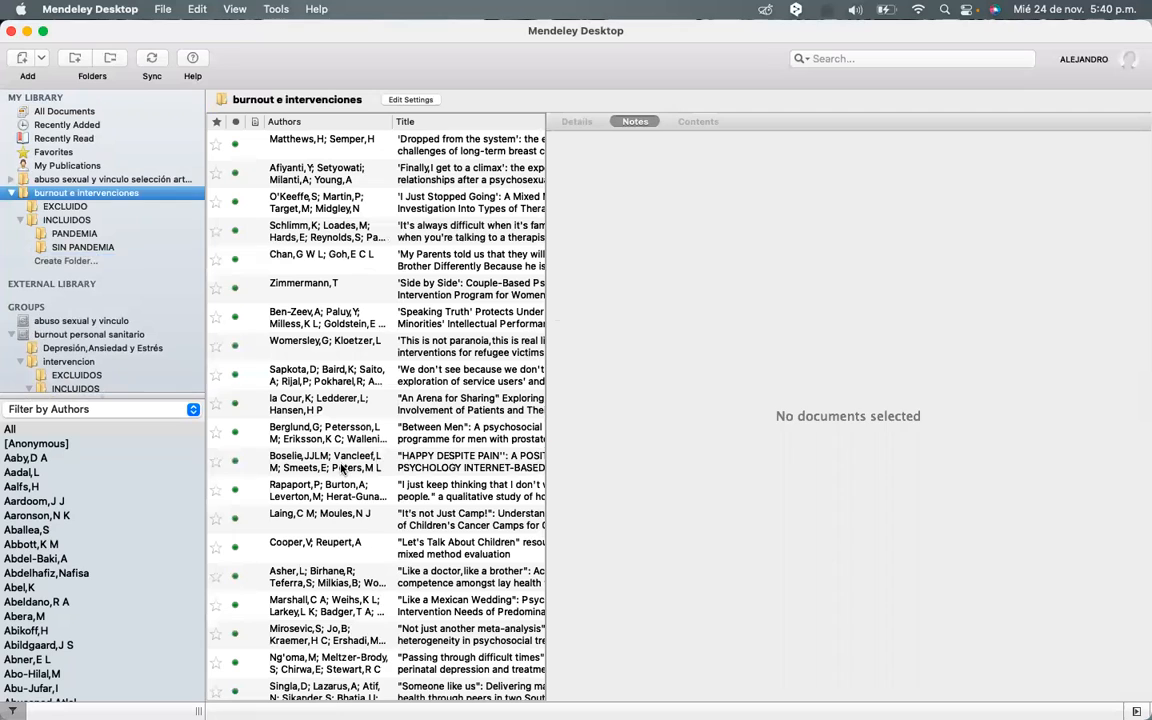
left_click(343, 466)
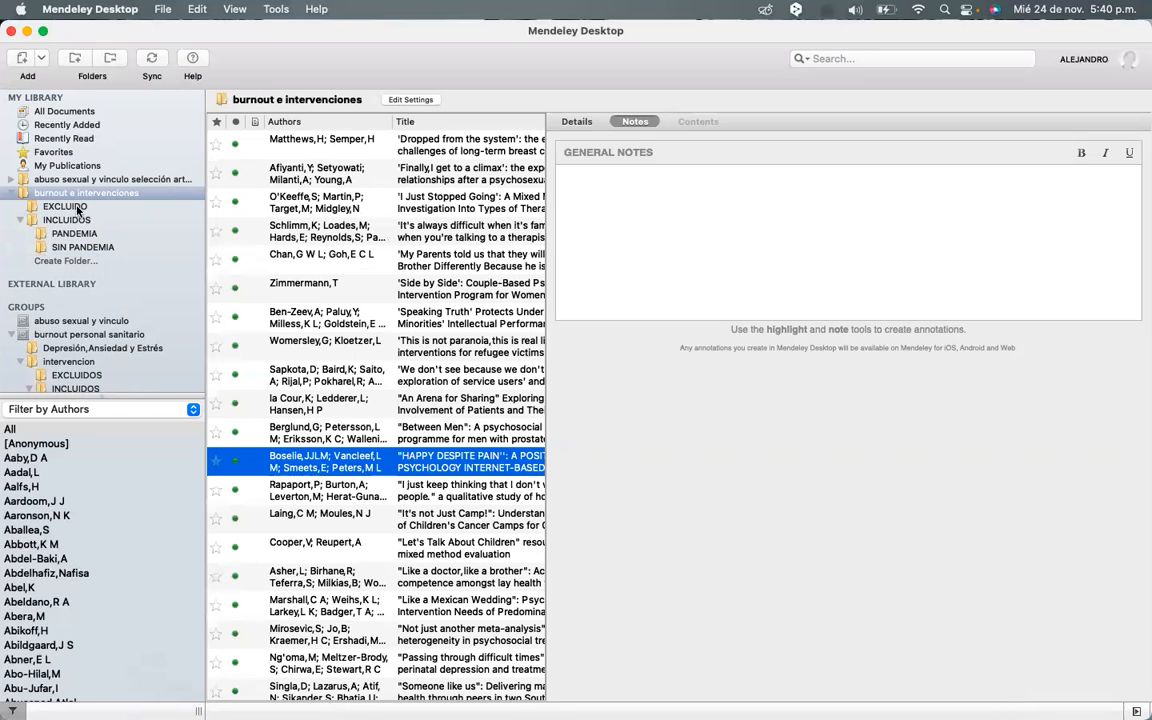
left_click(85, 221)
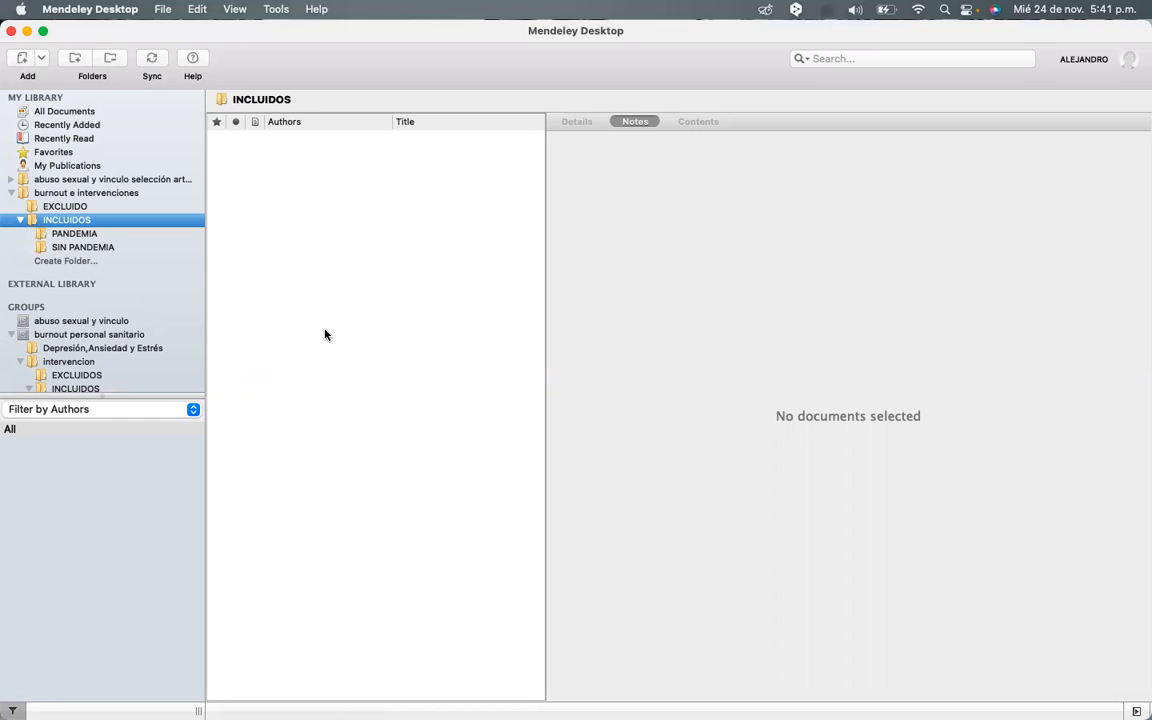
left_click(70, 192)
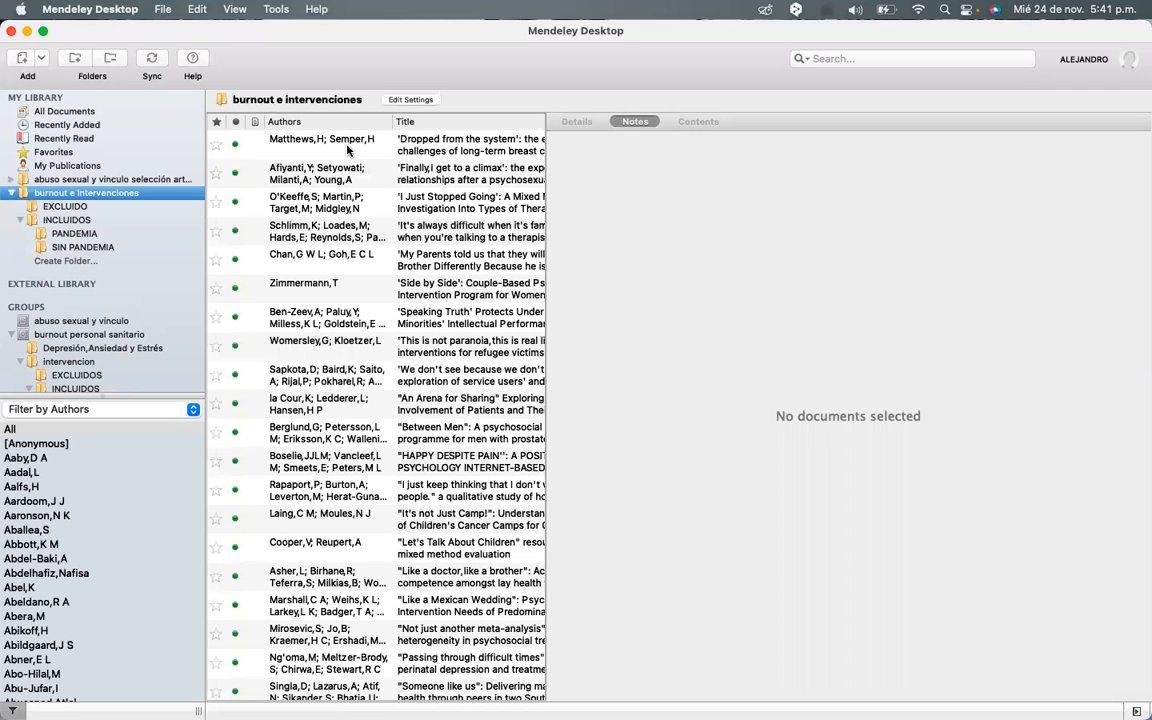
Step: Review the abstract and notes of the article "Dropped from the system" and mark it as a favorite
left_click(348, 145)
left_click(577, 121)
left_click(634, 121)
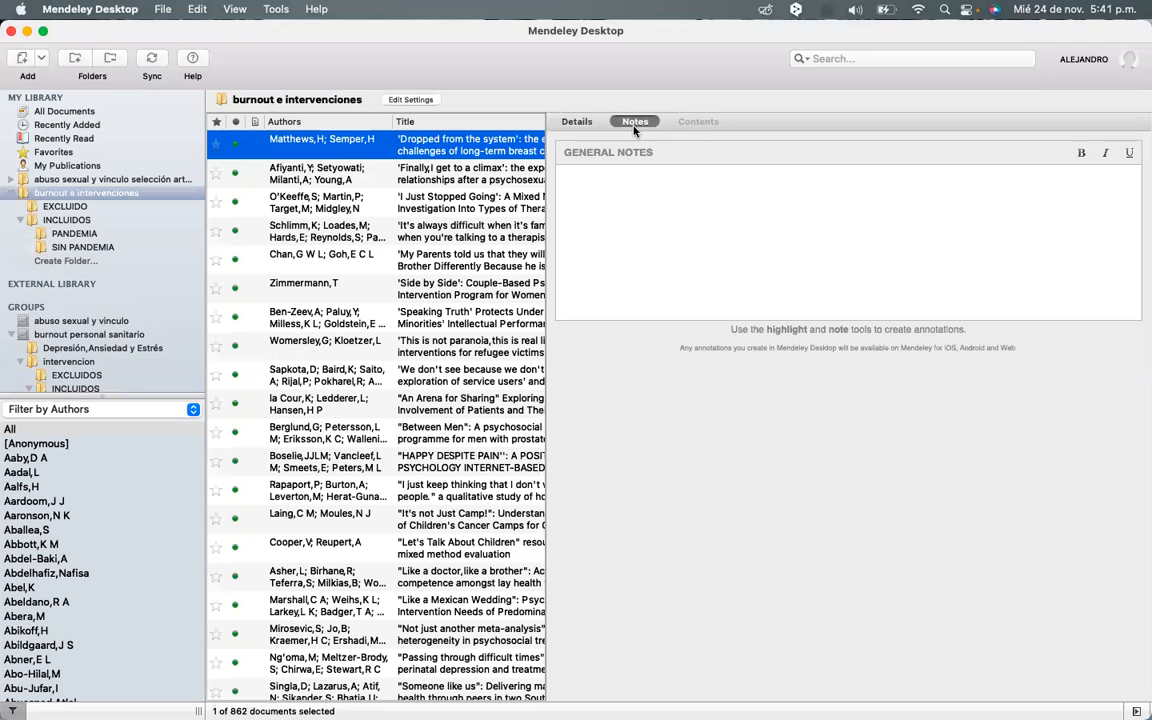
left_click(588, 124)
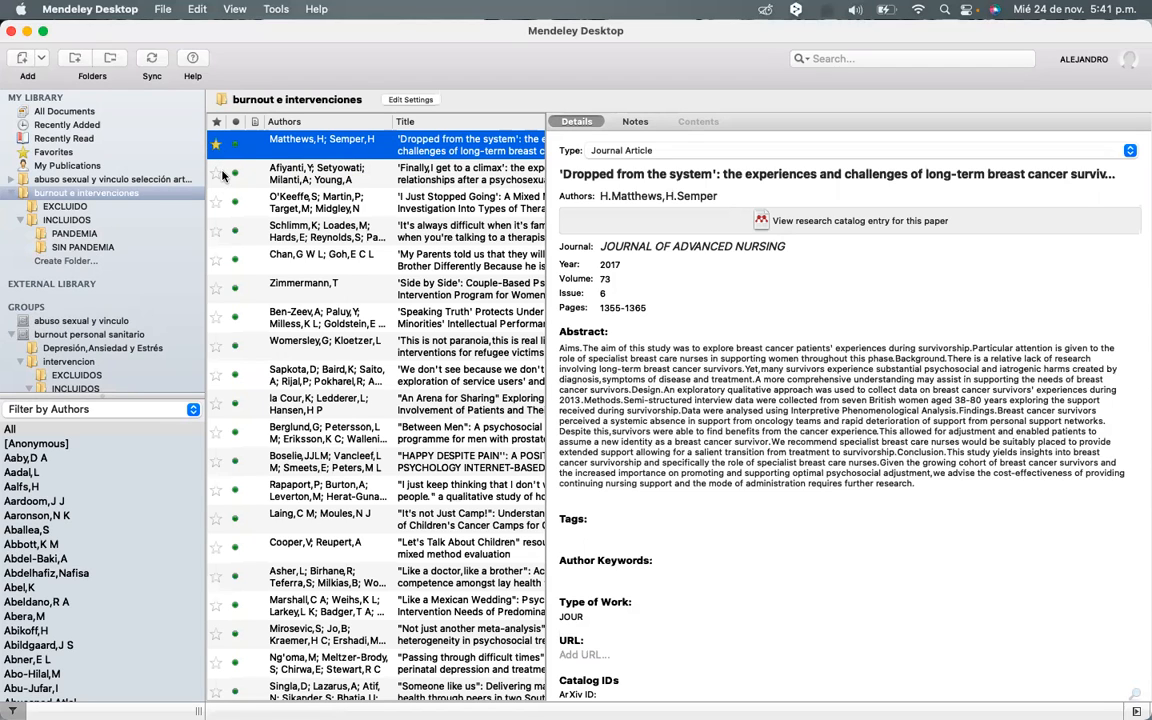
key("Down")
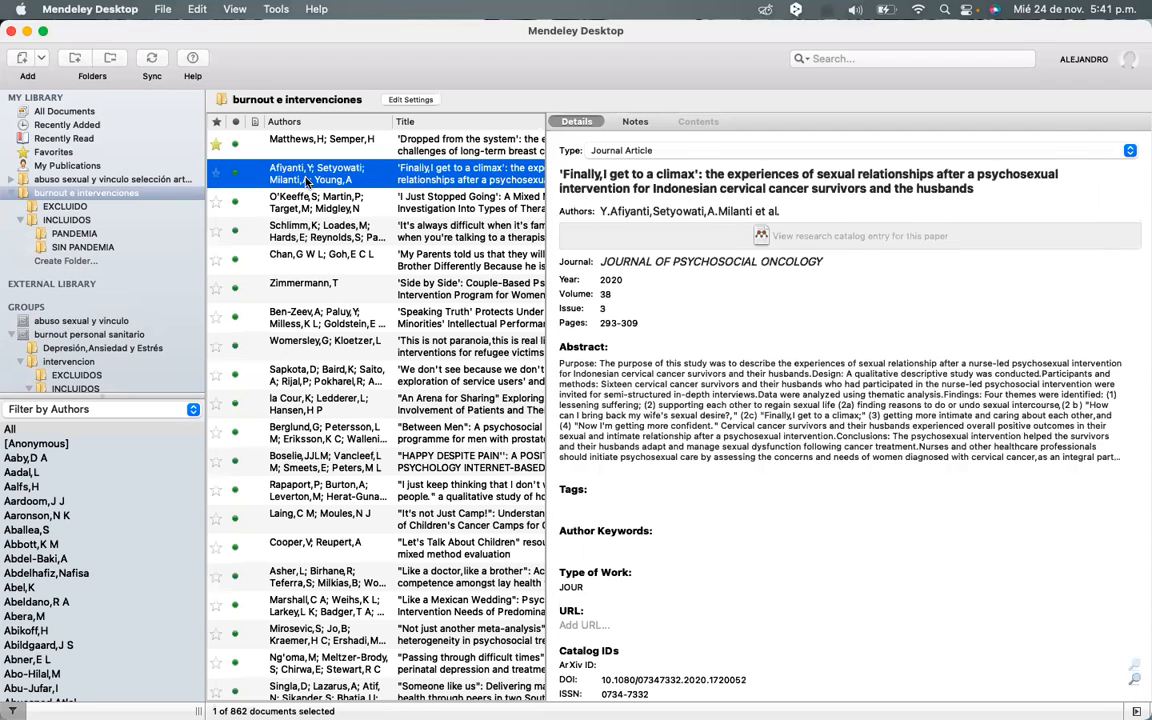
left_click(217, 146)
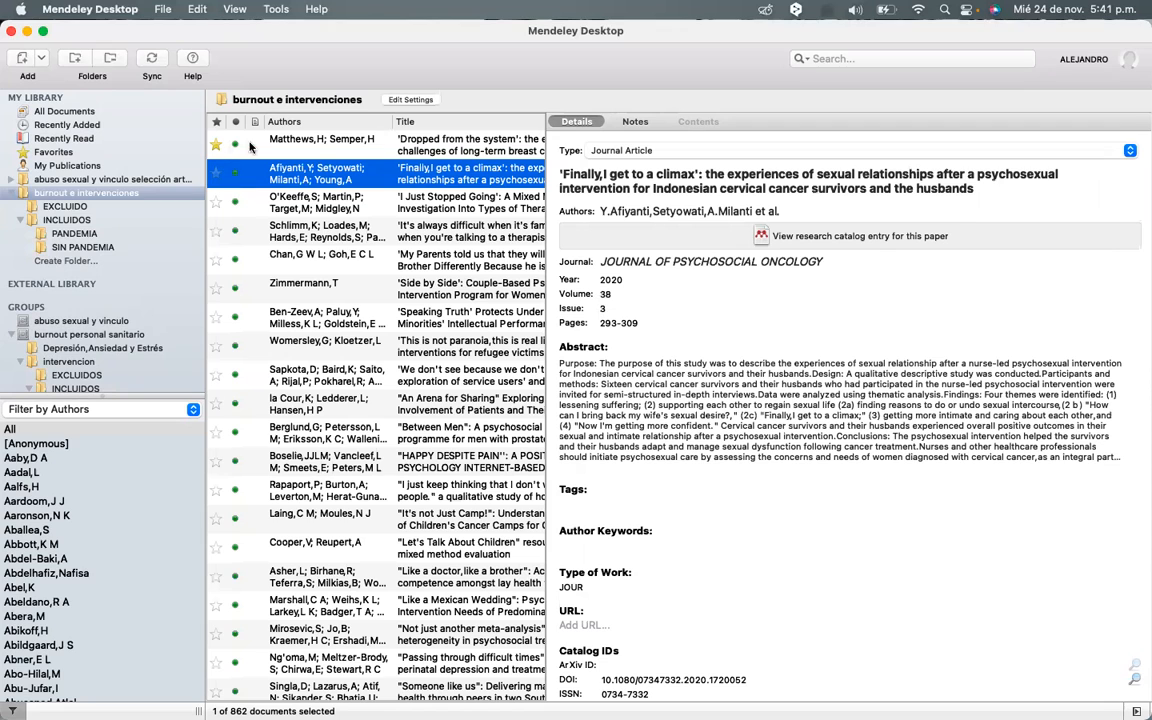
Step: Examine the marking and other actions available for the article "Dropped from the system" without applying any
left_click(300, 143)
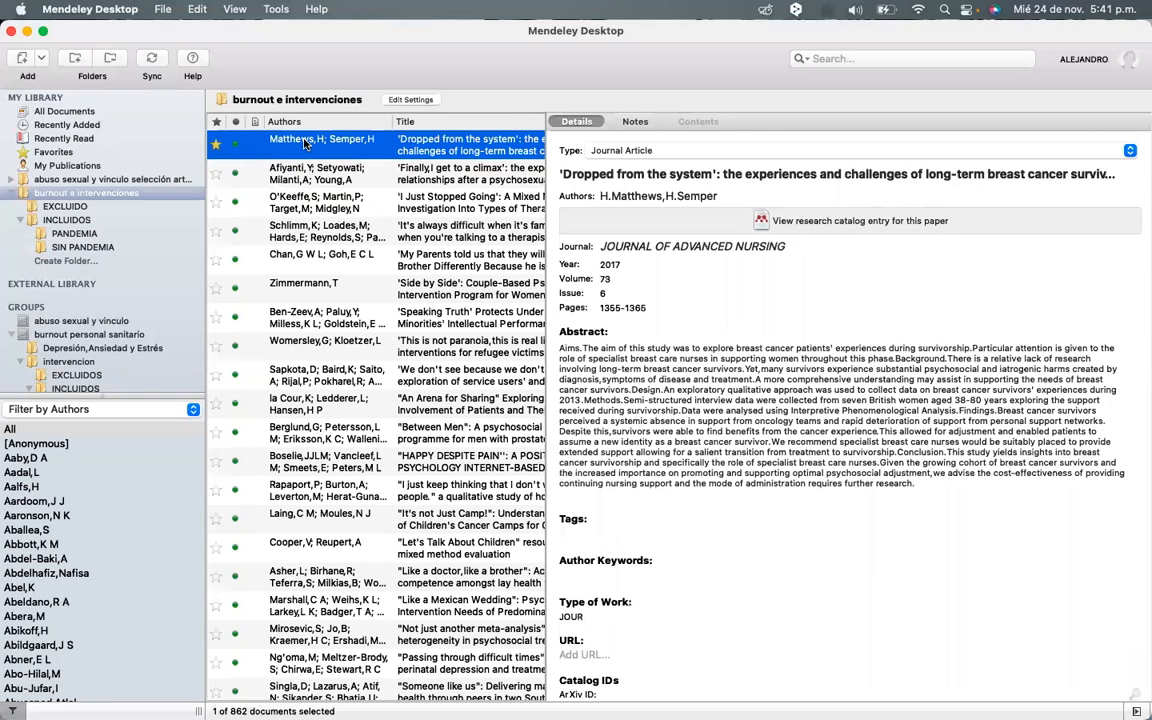
right_click(304, 143)
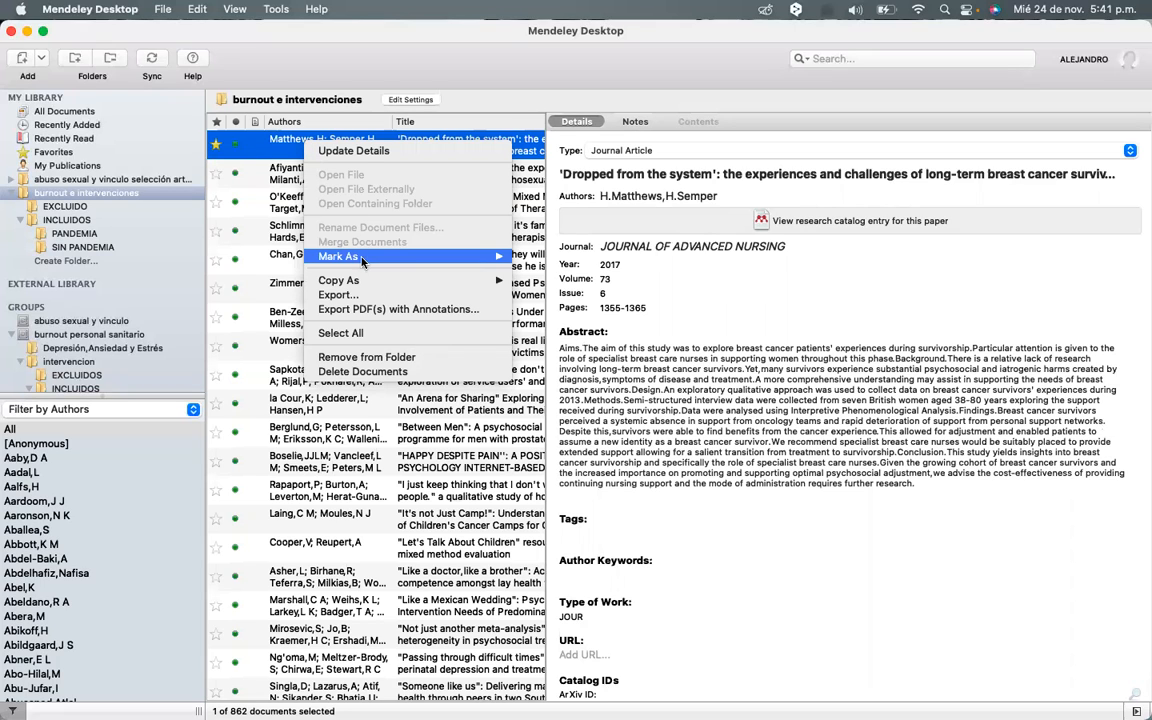
mouse_move(350, 256)
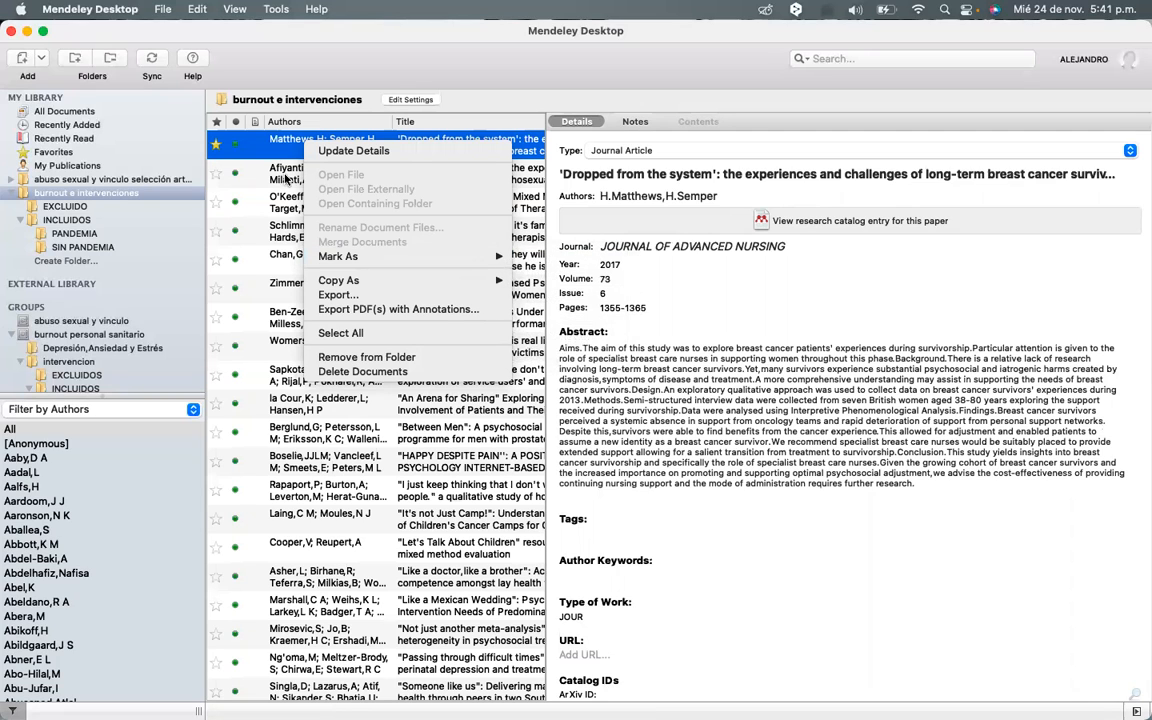
left_click(257, 162)
Step: Try to file the starred article "Dropped from the system" in the "SIN PANDEMIA" subfolder of "INCLUIDOS"
left_click(214, 146)
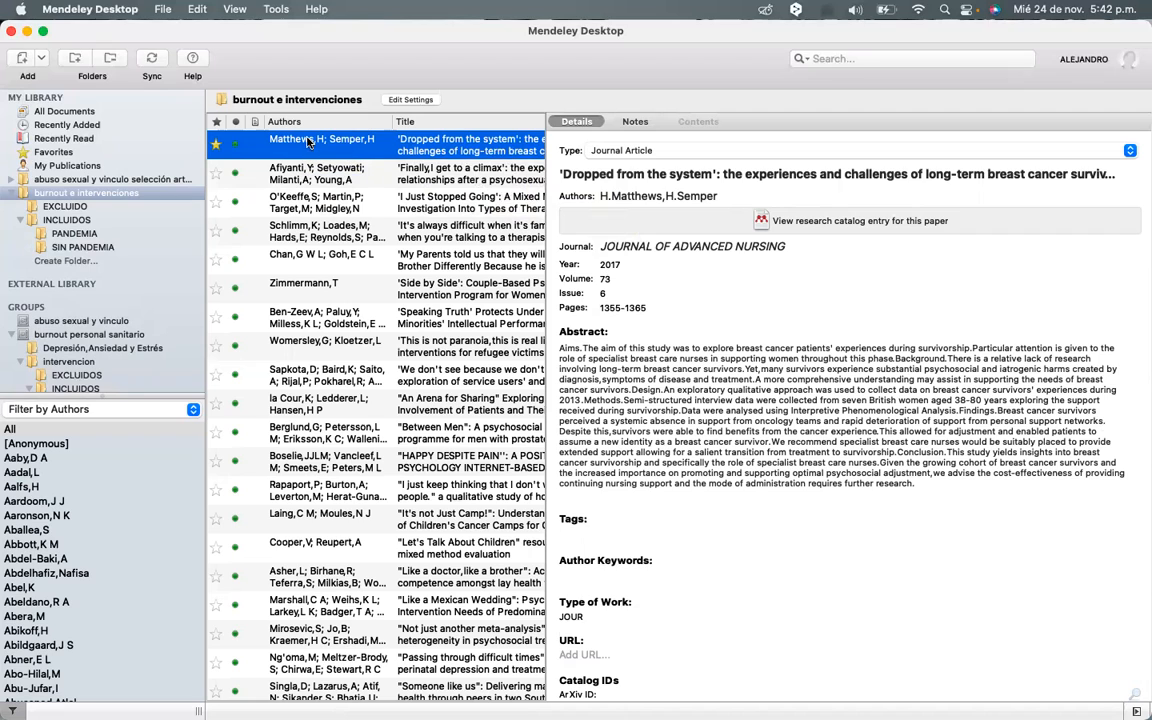
left_click_drag(307, 143, 145, 219)
left_click_drag(110, 212, 104, 248)
Step: Browse the general notes of the articles from "Dropped from the system" down to "It's not Just Camp!"
left_click(638, 124)
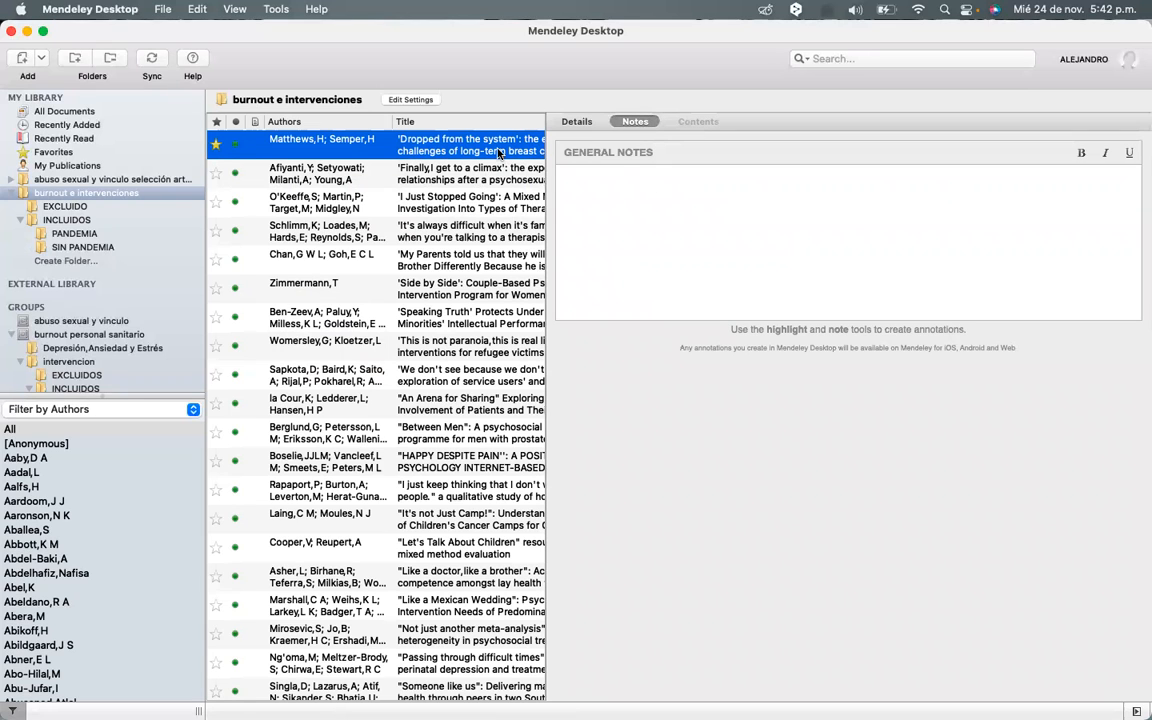
key("Down")
key("Down")
key("Down")
key("Down")
key("Down")
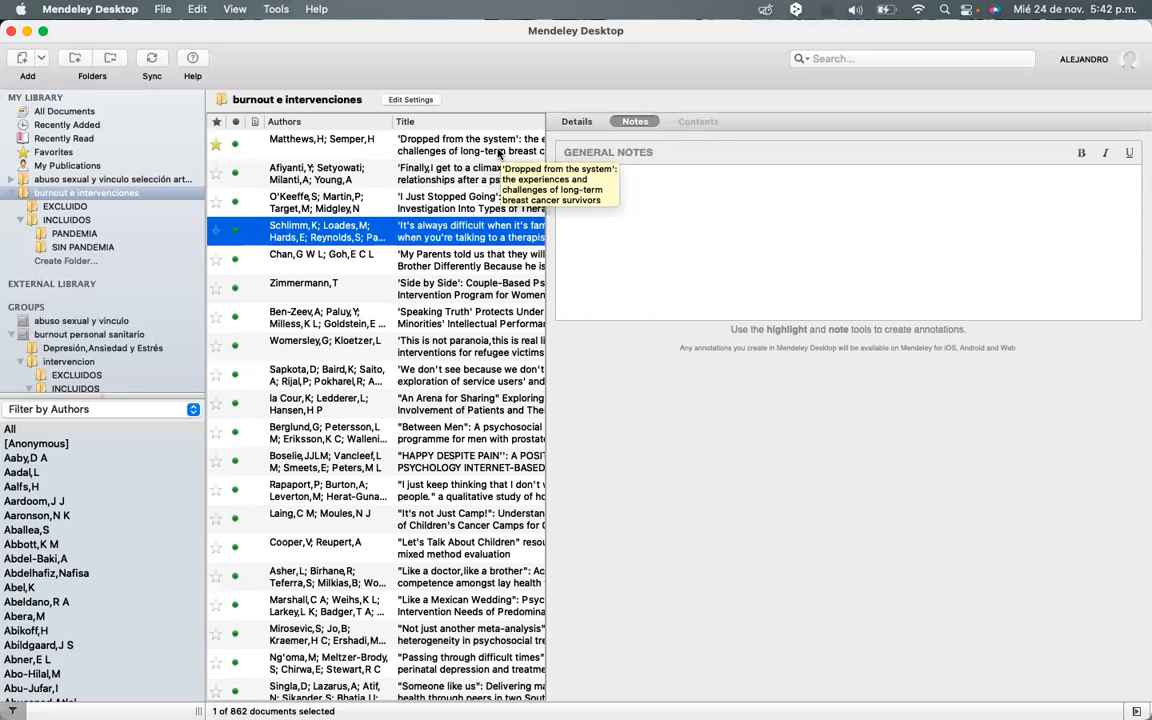
key("Down")
key("Down")
key("Down")
key("Down")
key("Down")
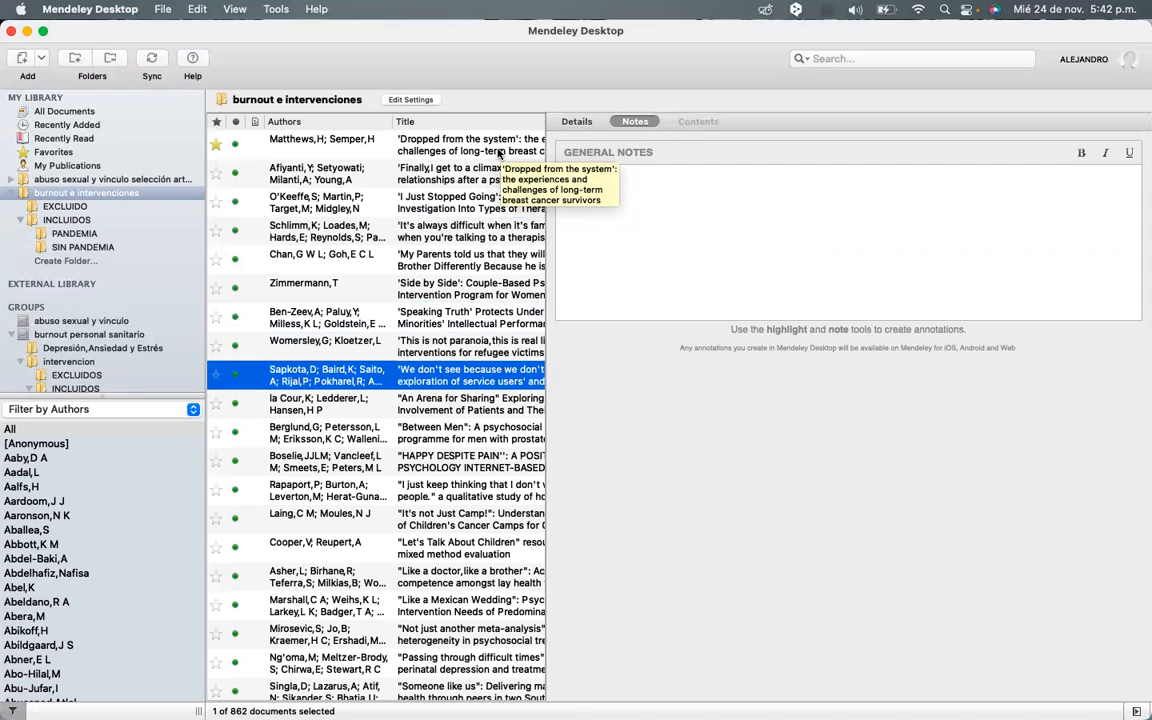
key("Down")
key("Down")
key("Down")
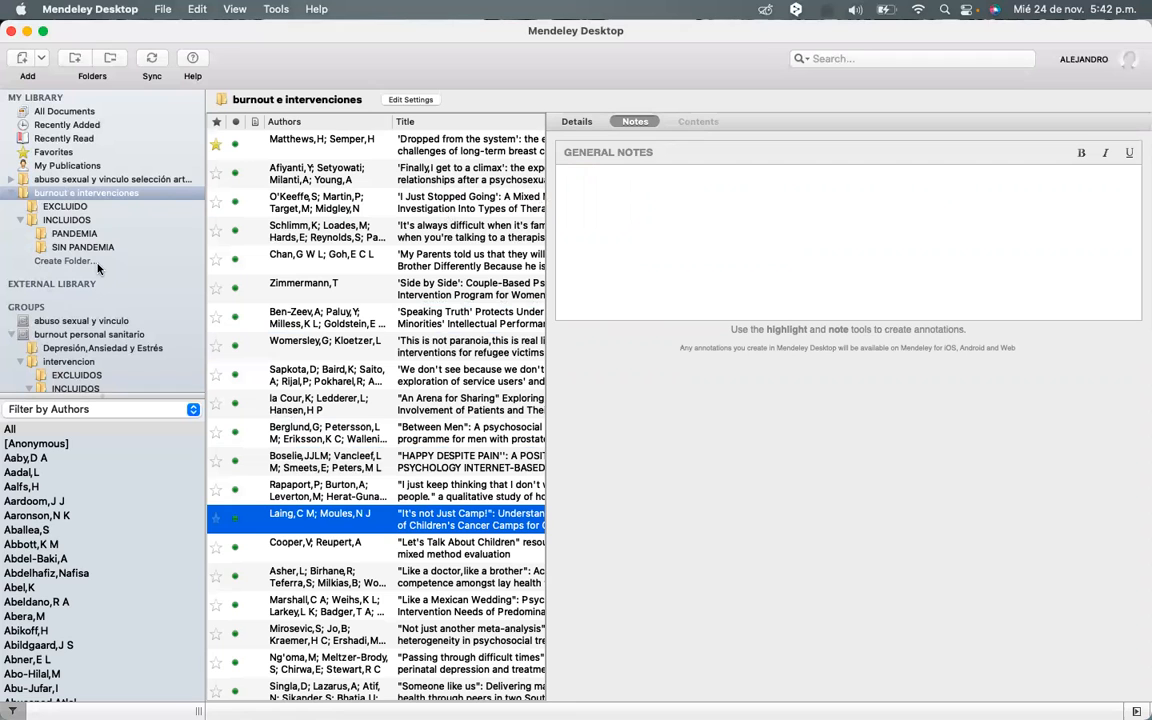
left_click(874, 36)
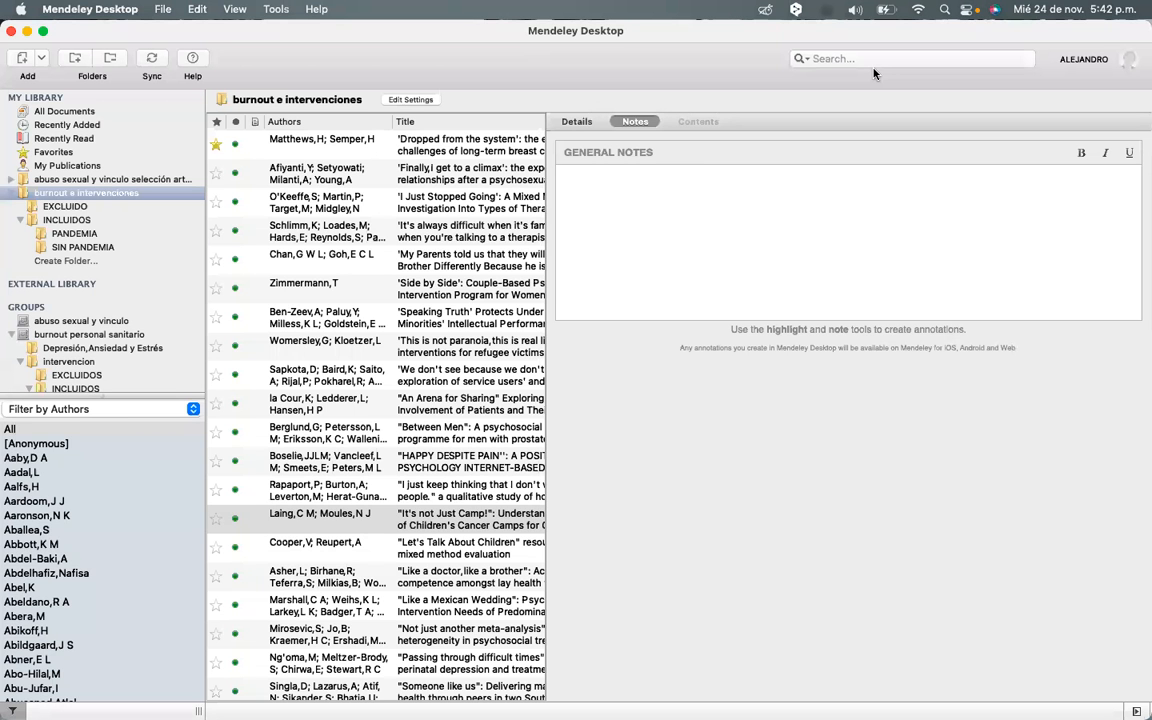